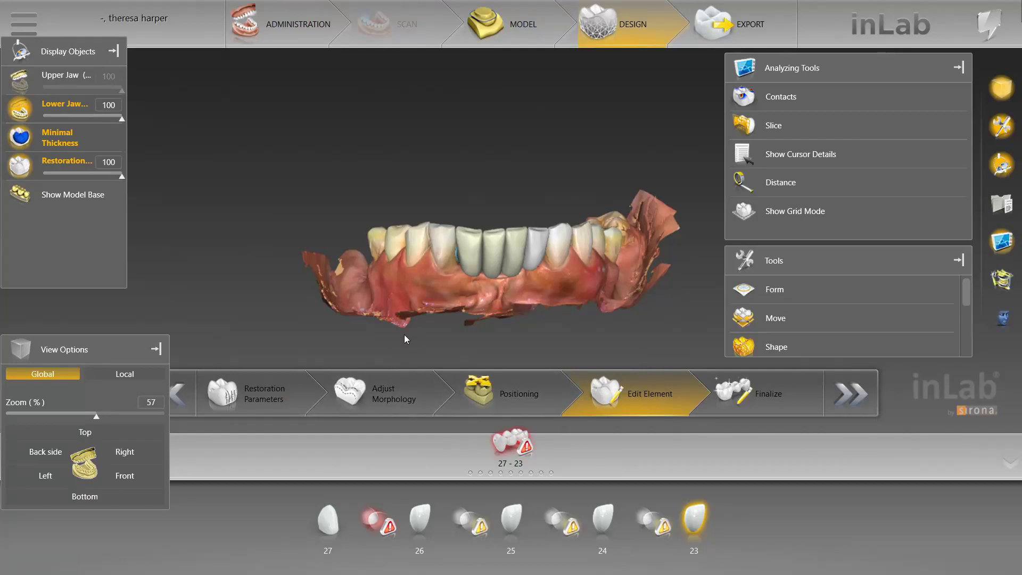
Step: Review the restoration parameters of veneer 27 and pontic 26, and return to the Edit Element stage
scroll(411, 301, up, 4)
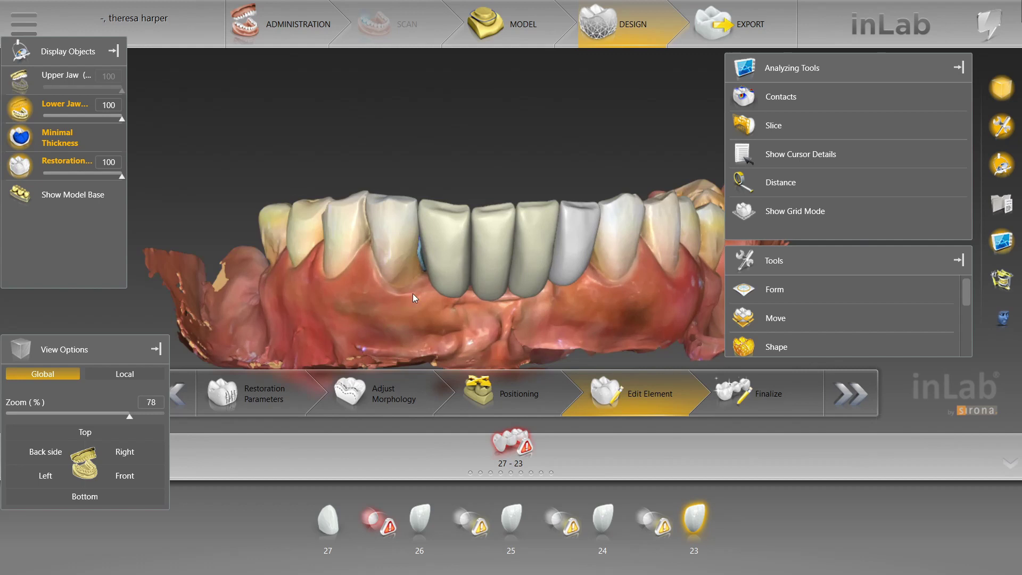
click(256, 394)
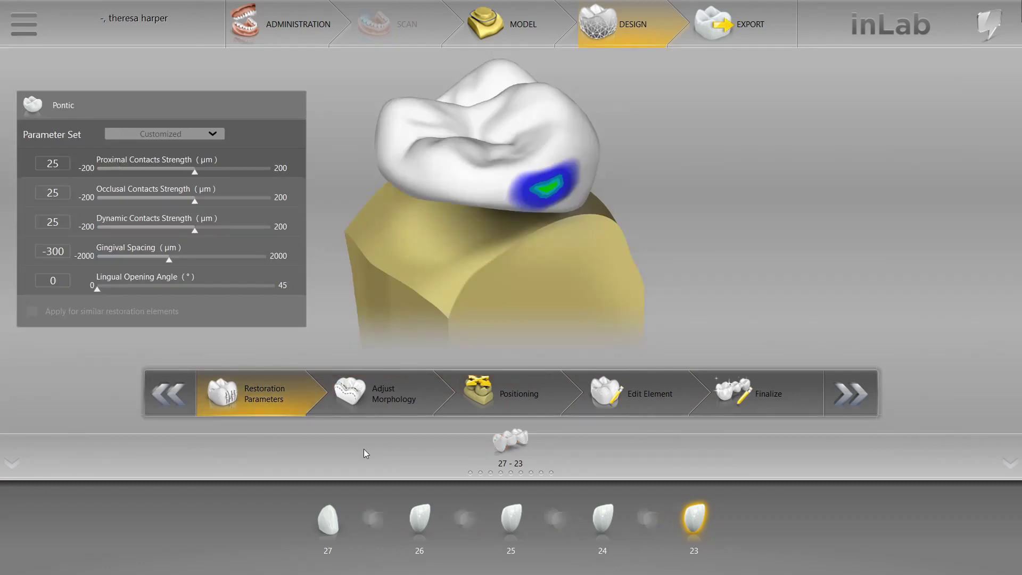
click(329, 519)
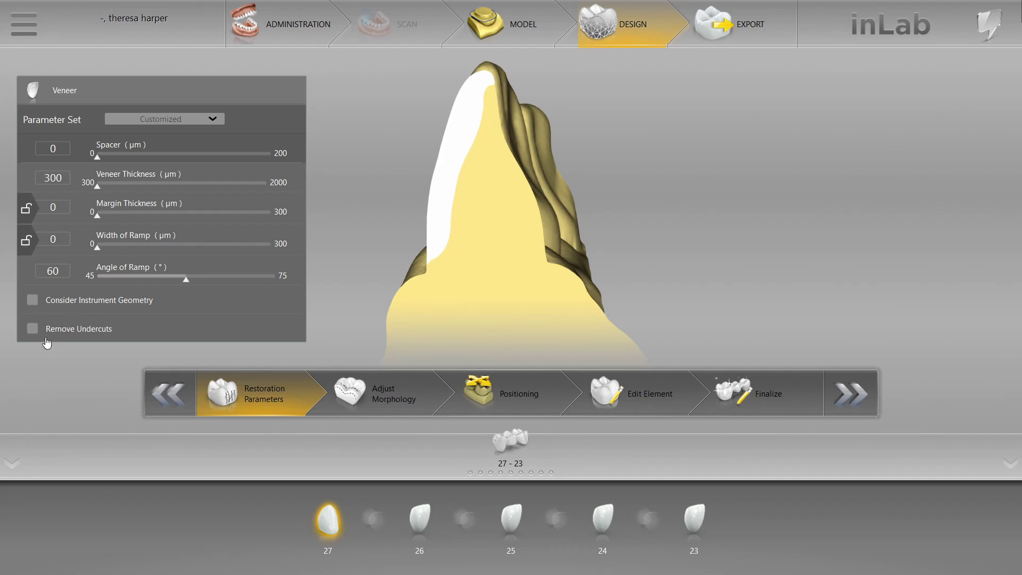
click(418, 527)
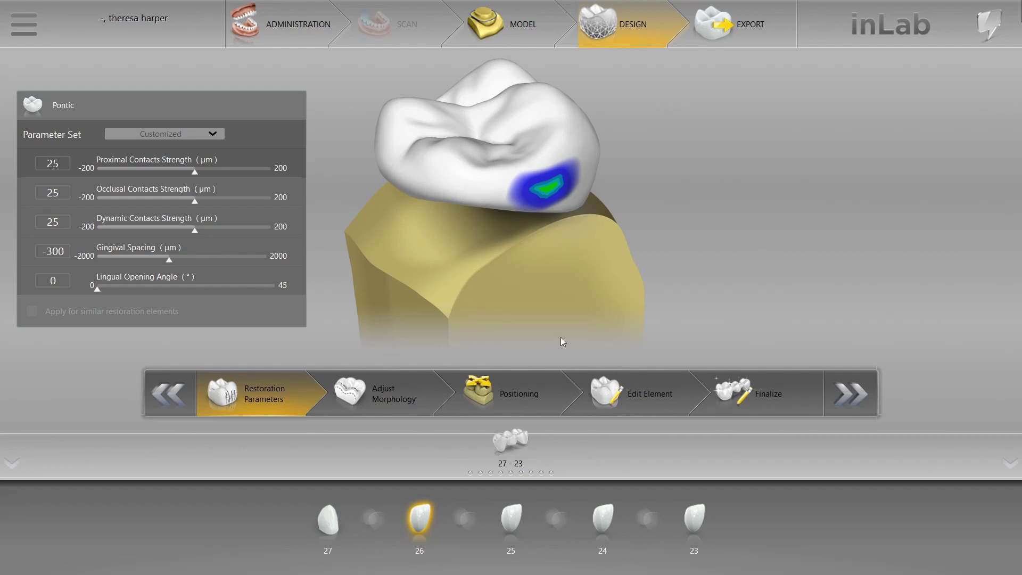
click(637, 400)
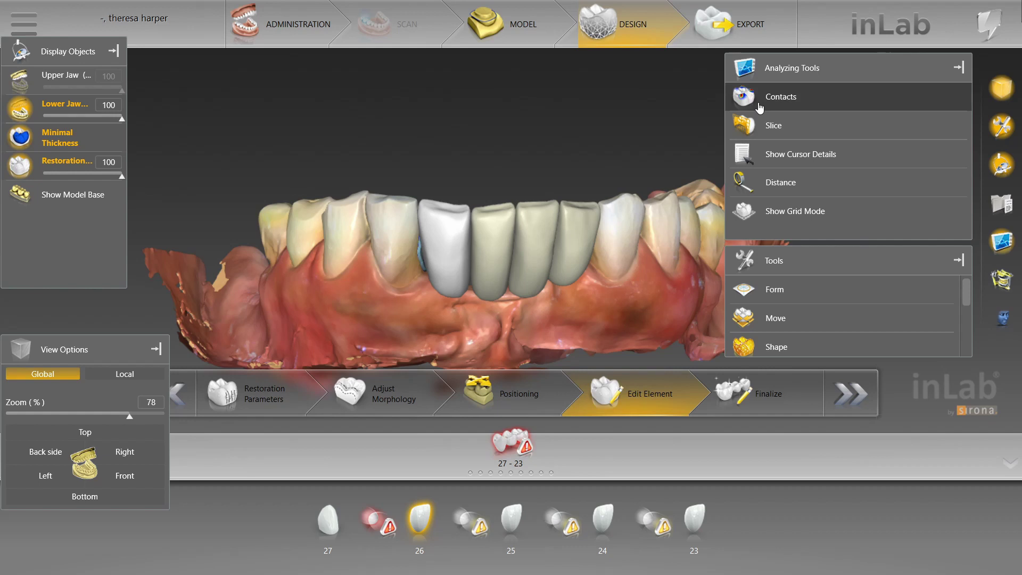
Step: Display the contacts on the lower jaw and examine the biting surfaces with restoration 27 selected
click(757, 103)
middle_drag(503, 105, 461, 235)
click(328, 519)
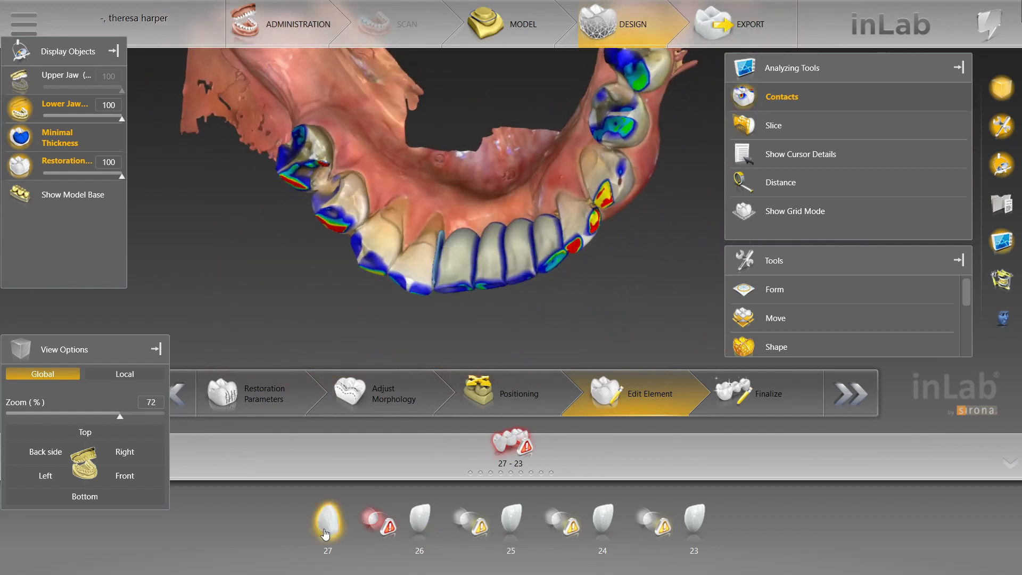
middle_drag(572, 317, 536, 255)
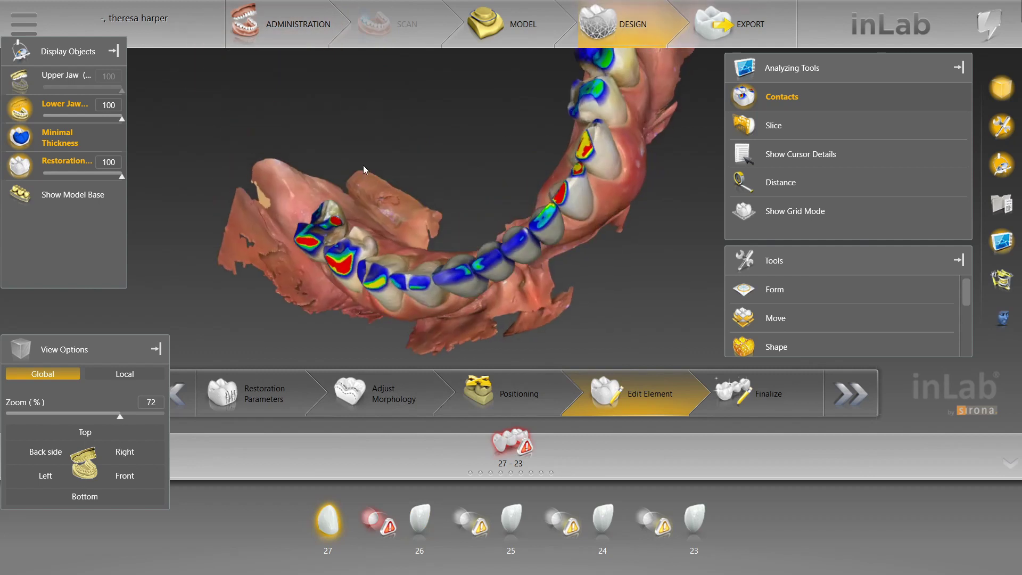
Step: Add a virtual seating layer for the 27-23 bridge in the Administration phase, without considering instrument geometry
click(312, 24)
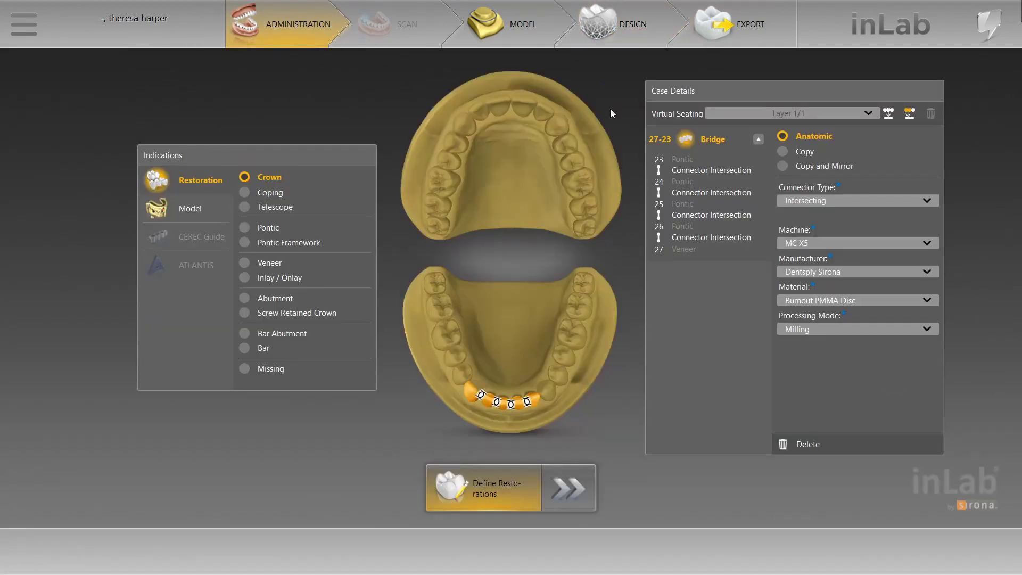
click(889, 114)
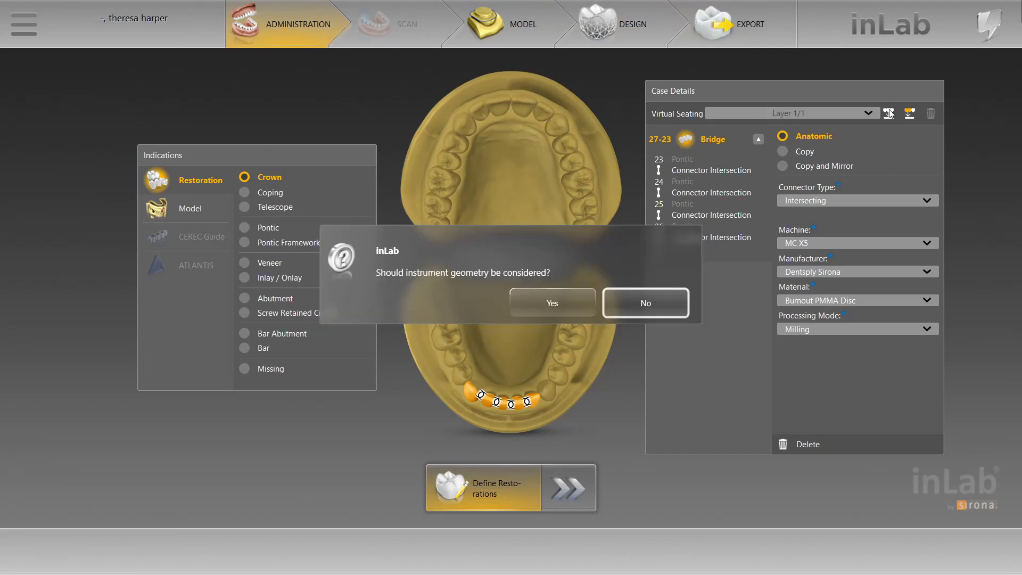
click(639, 304)
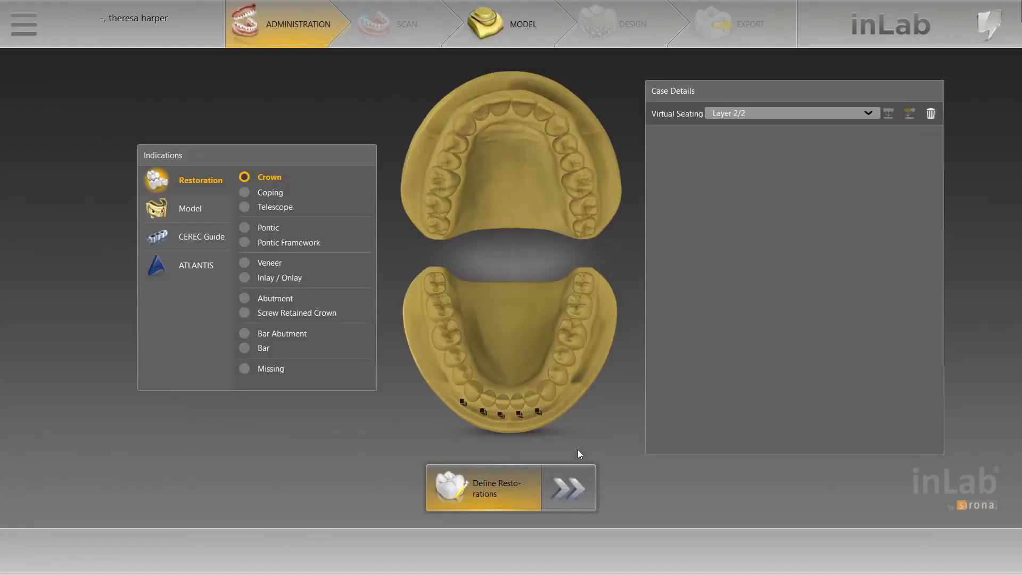
Step: Inspect the lower jaw with the seated bridge in the Model phase and launch the inLab Model 18 app
click(533, 25)
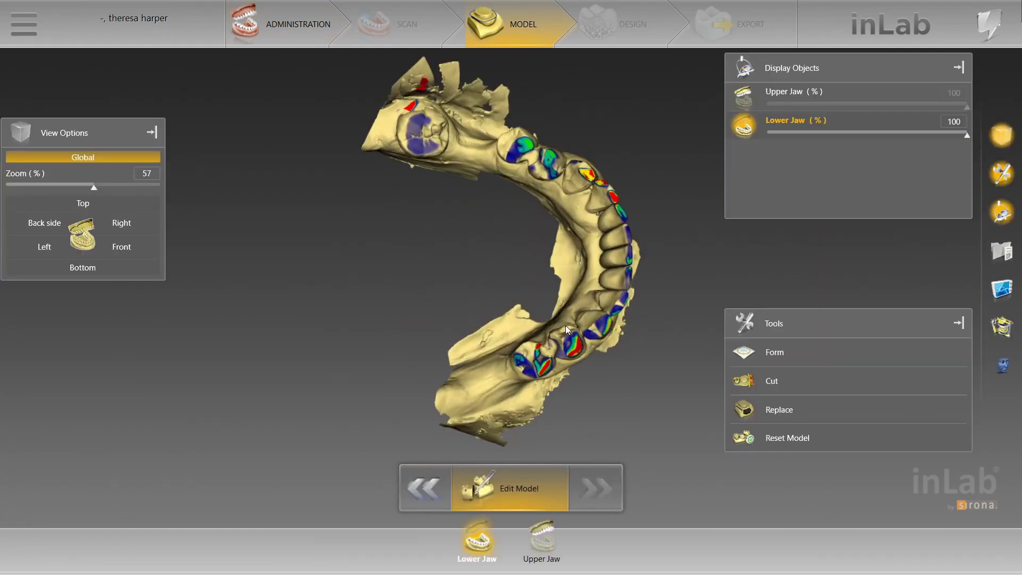
middle_drag(565, 325, 474, 295)
scroll(484, 284, up, 3)
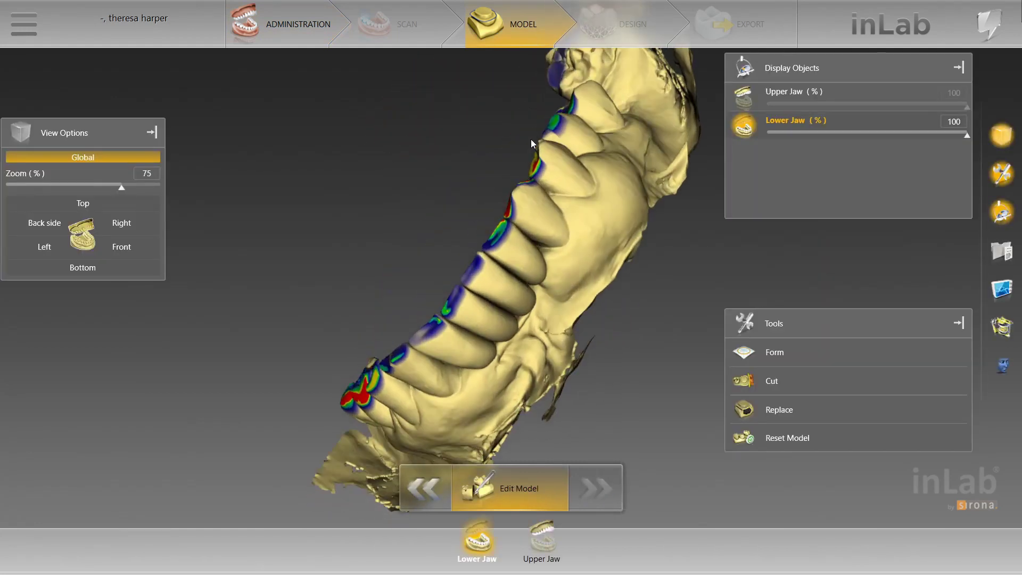
scroll(532, 134, up, 1)
middle_drag(531, 133, 486, 216)
click(25, 29)
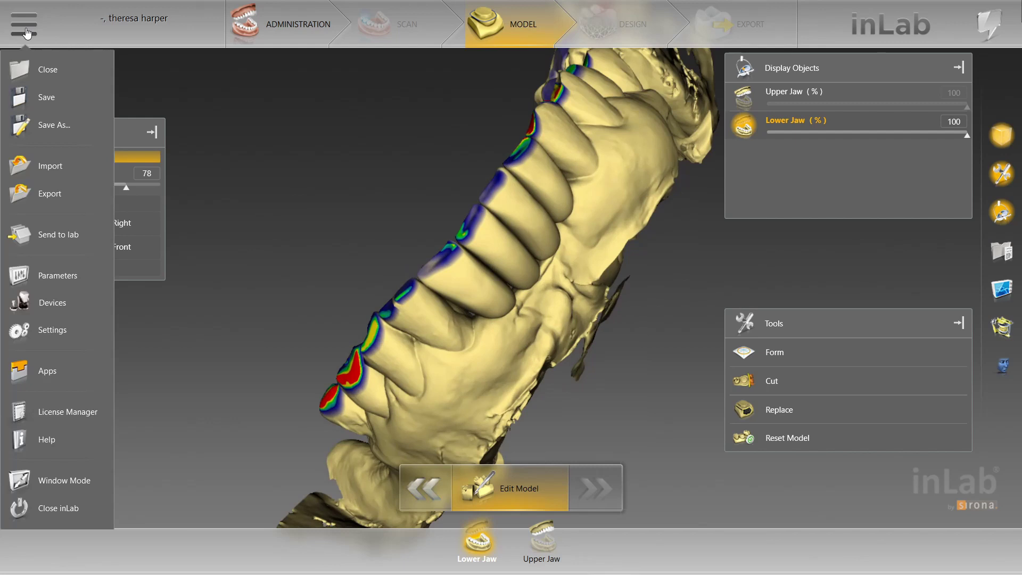
click(48, 373)
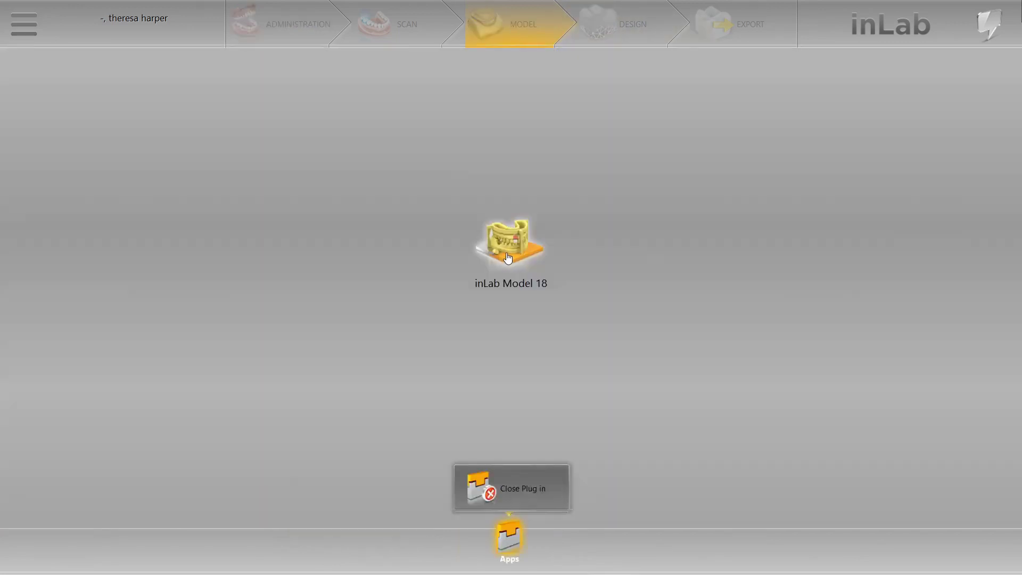
click(506, 253)
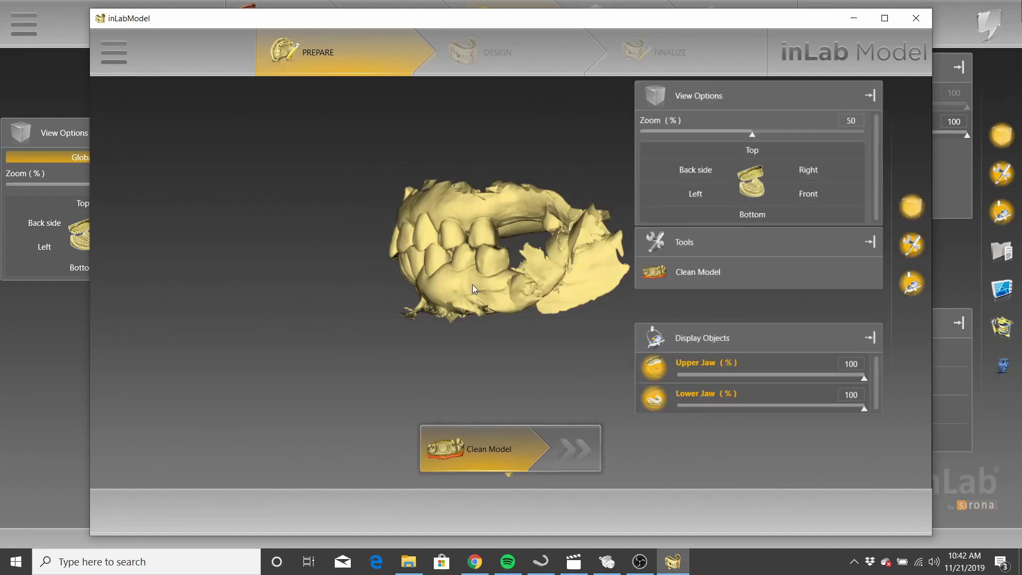
Step: Hide the upper jaw so that only the lower jaw model is displayed
middle_drag(472, 284, 534, 279)
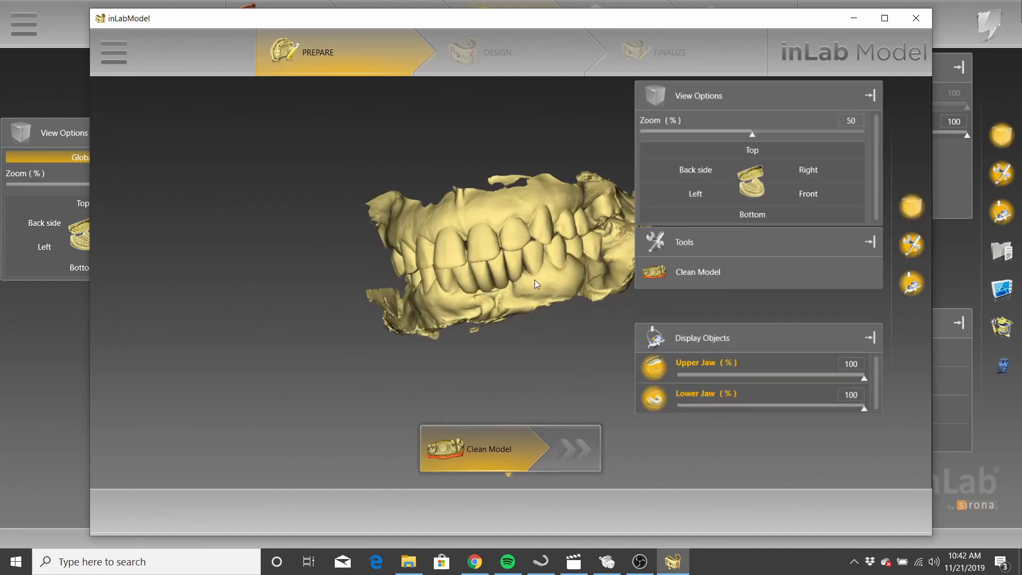
click(653, 367)
middle_drag(466, 251, 449, 289)
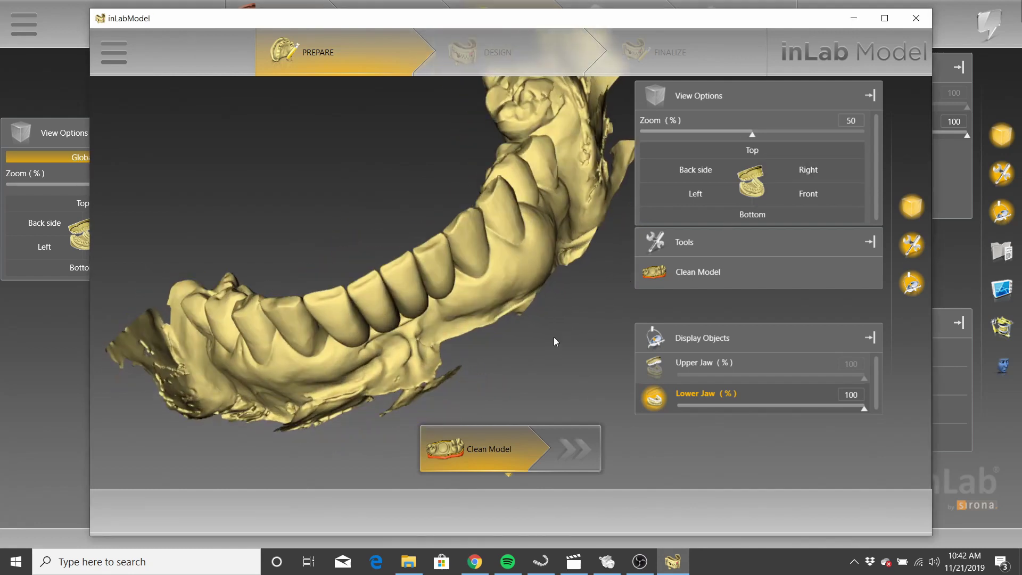
Step: Start Clean Model and draw a trim line across the ridge before the isolated molar, ending on the lingual gum
click(687, 270)
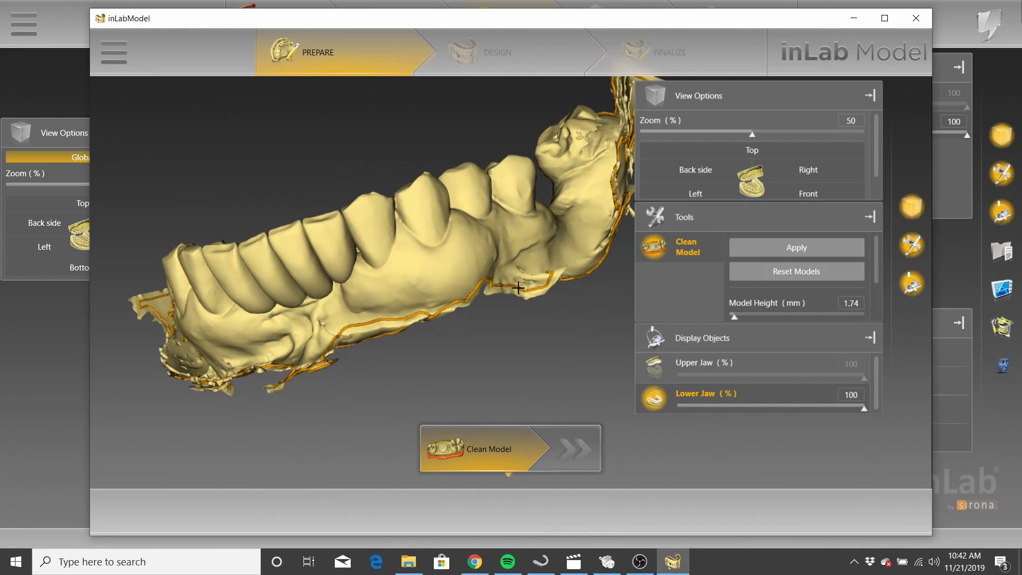
mouse_move(481, 278)
mouse_down()
mouse_move(546, 234)
mouse_move(563, 263)
mouse_up()
right_drag(564, 263, 469, 212)
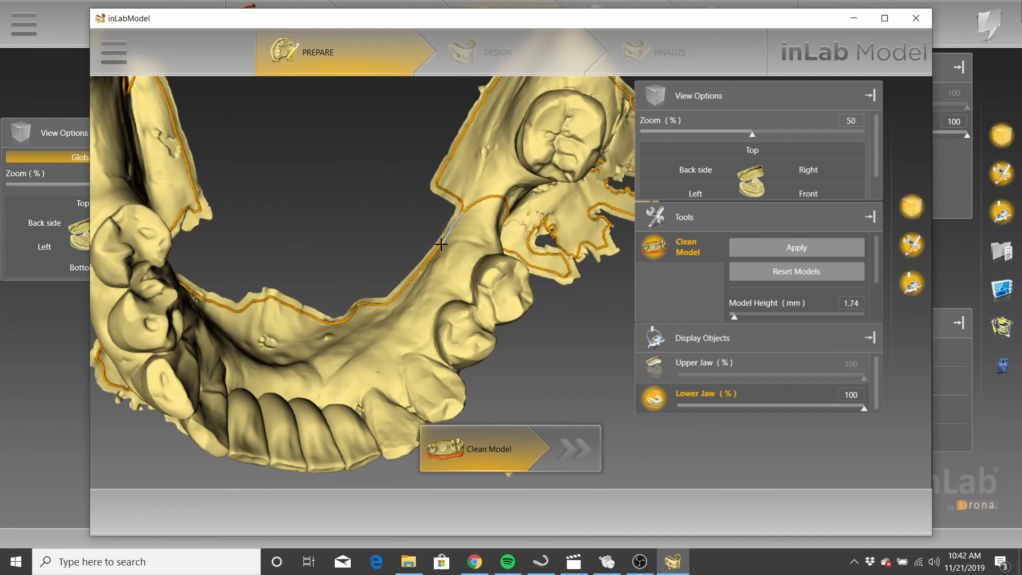
double_click(407, 288)
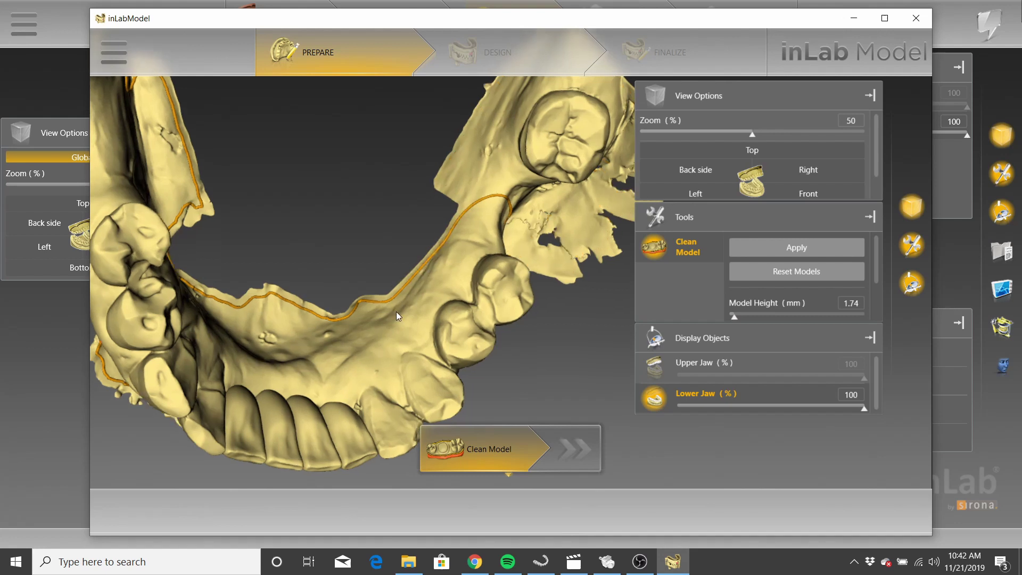
Step: Draw the lower jaw's trim line along the lingual gum and around to the labial gum below the front teeth
right_drag(398, 315, 435, 271)
click(434, 248)
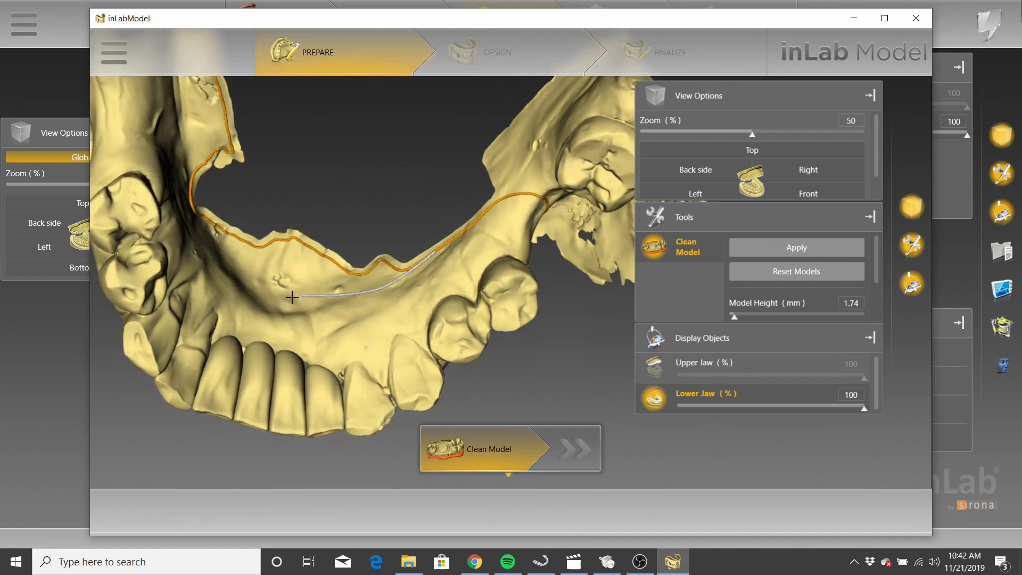
right_drag(276, 299, 182, 254)
mouse_move(243, 292)
right_down()
mouse_move(250, 296)
mouse_move(235, 290)
right_up()
right_drag(185, 229, 297, 149)
click(235, 329)
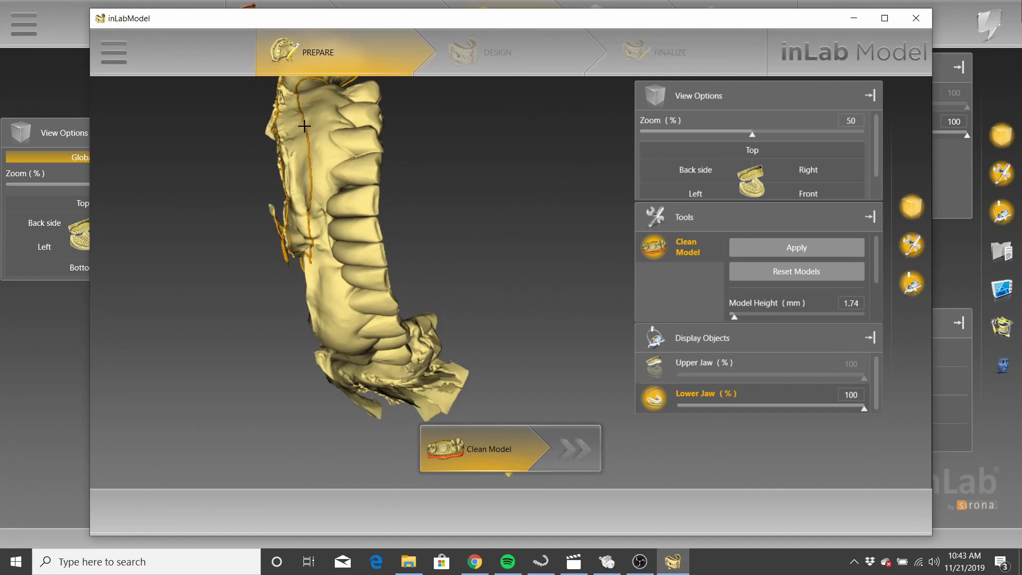
Step: Extend the trim line along the buccal gum and across the ridge between the last premolar and the isolated molar
right_drag(338, 305, 334, 338)
right_drag(357, 407, 354, 316)
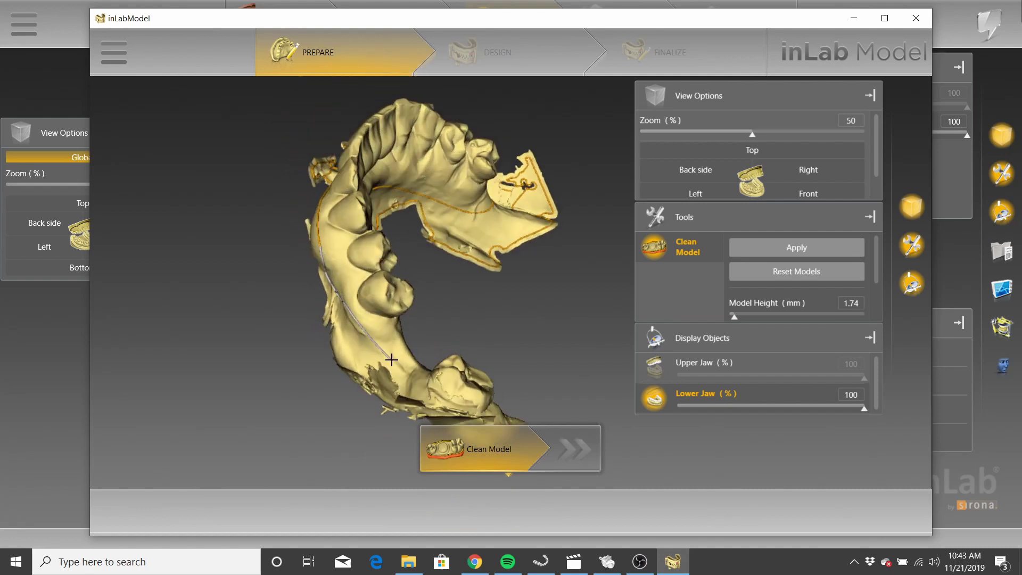
right_drag(392, 360, 394, 215)
click(385, 235)
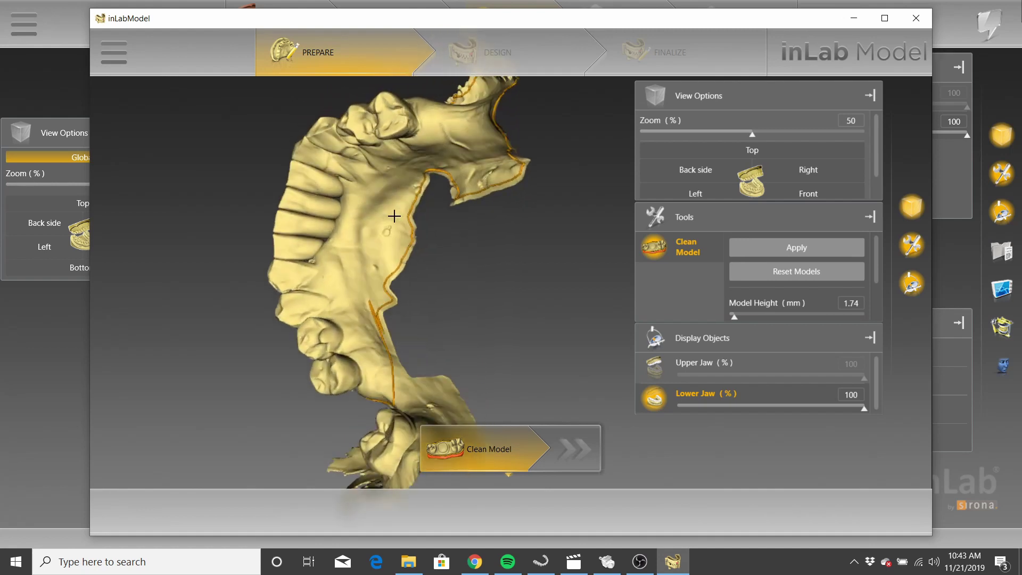
Step: Redraw the trim line along the lingual gum behind the lower front teeth
click(354, 262)
mouse_move(381, 196)
right_down()
mouse_move(434, 156)
mouse_move(380, 193)
right_up()
click(380, 193)
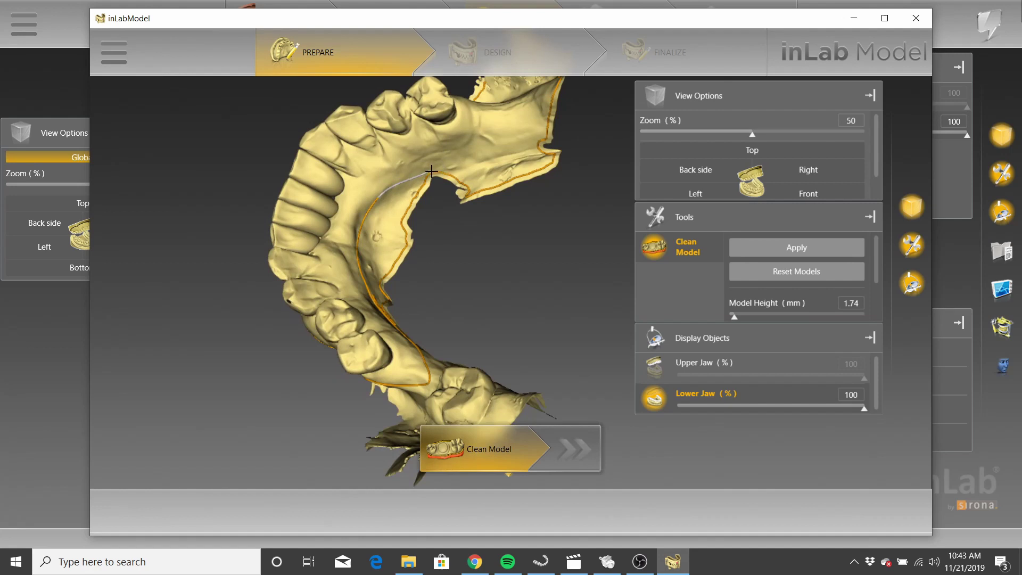
click(435, 172)
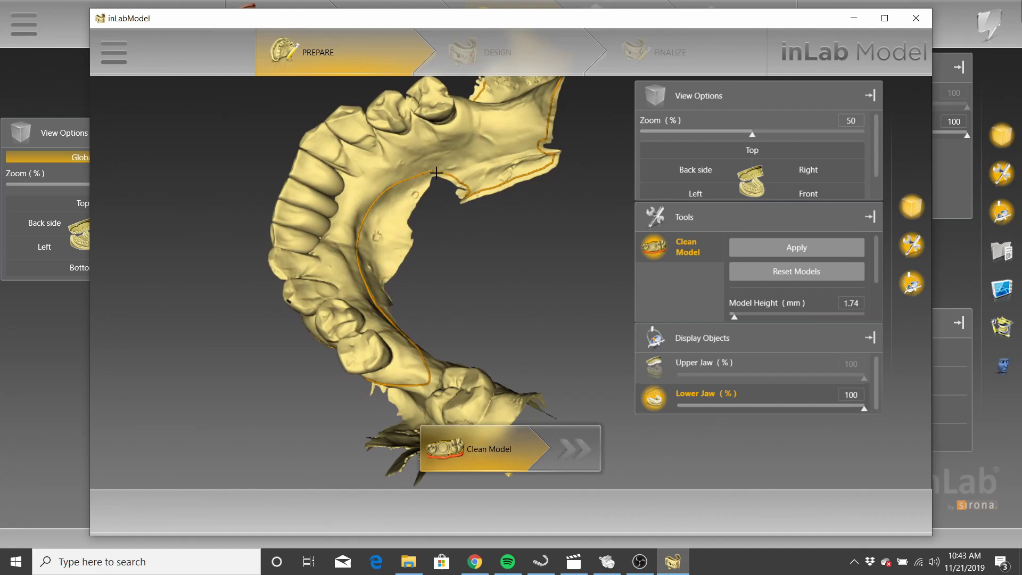
click(401, 182)
Step: Redraw the trim line around the opposite end of the lower arch and forward along its buccal gum
mouse_move(484, 151)
right_down()
mouse_move(504, 178)
mouse_move(506, 167)
mouse_move(462, 154)
mouse_move(476, 165)
right_up()
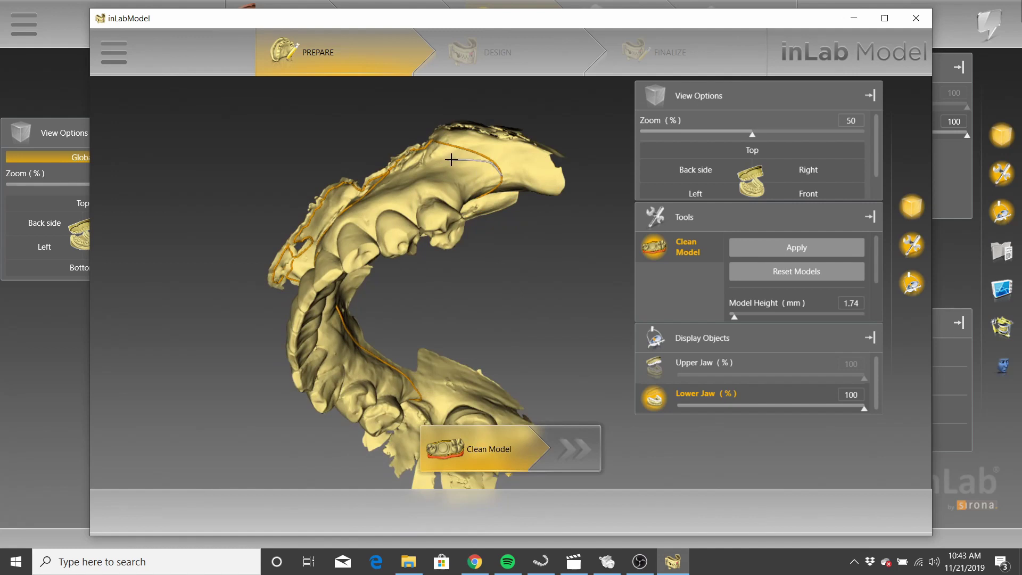
right_drag(446, 161, 411, 192)
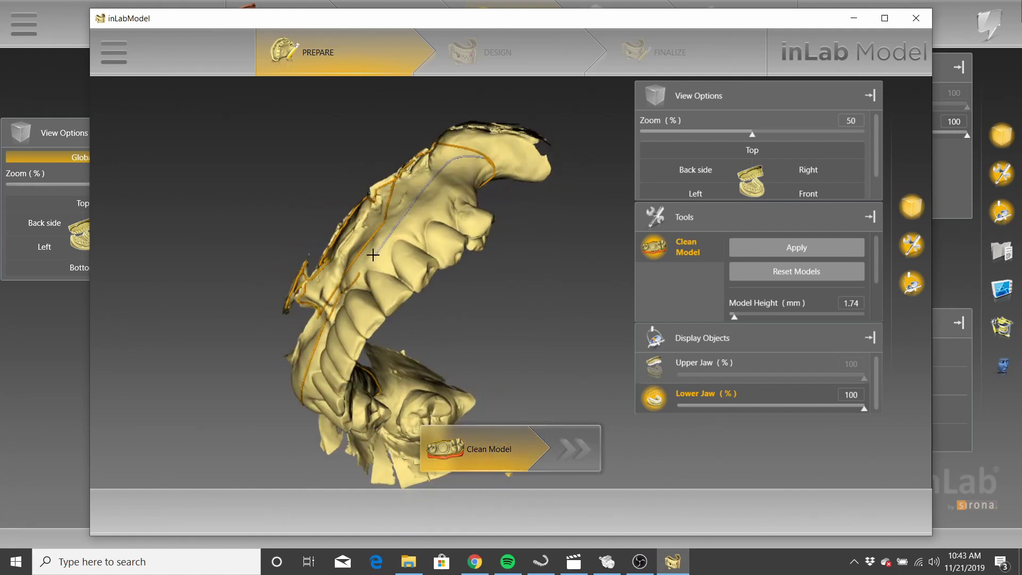
mouse_move(373, 255)
mouse_down()
mouse_move(349, 276)
mouse_move(404, 223)
mouse_move(352, 282)
mouse_move(338, 339)
mouse_up()
mouse_move(406, 232)
mouse_down()
mouse_move(392, 247)
mouse_move(334, 248)
mouse_move(342, 247)
mouse_up()
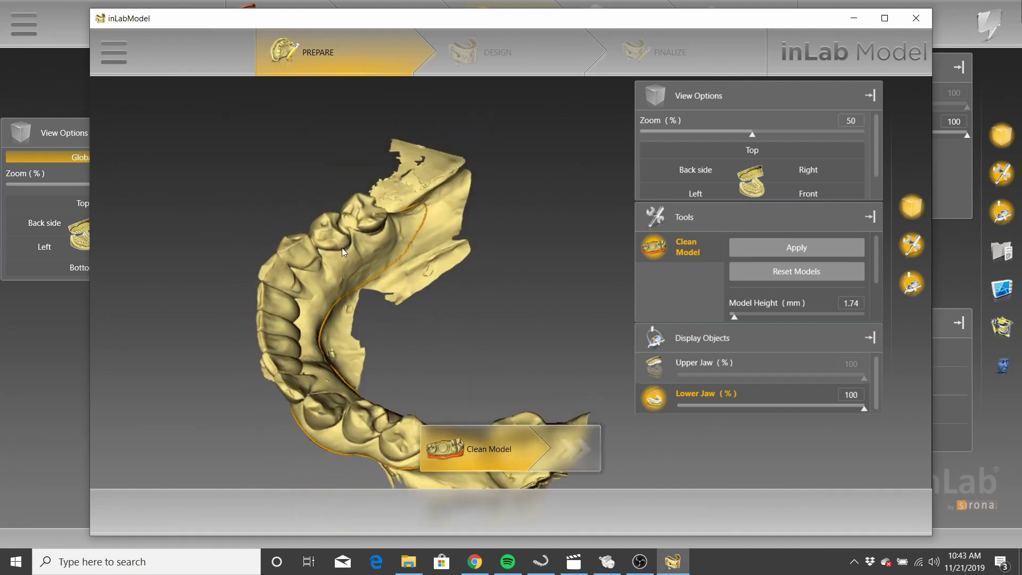
Step: Display the upper jaw on its own and together with the lower jaw to examine its trim line
click(652, 370)
drag(389, 273, 550, 337)
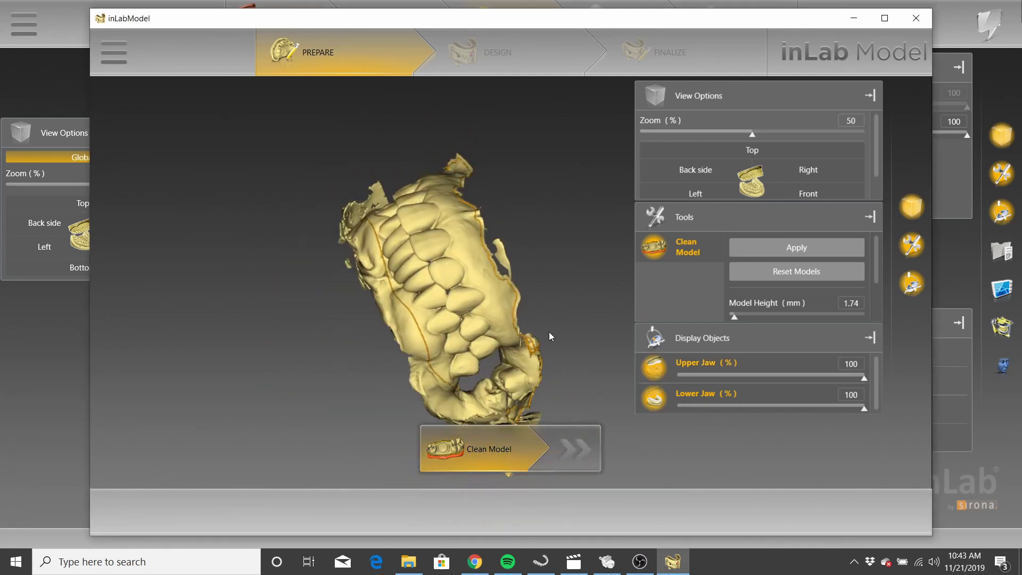
click(654, 398)
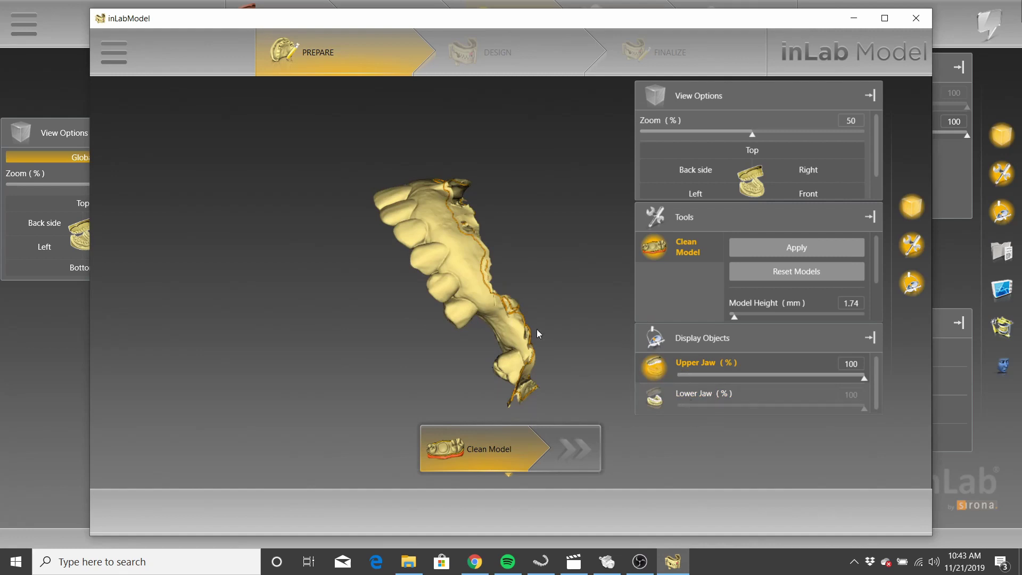
scroll(398, 193, up, 3)
click(654, 398)
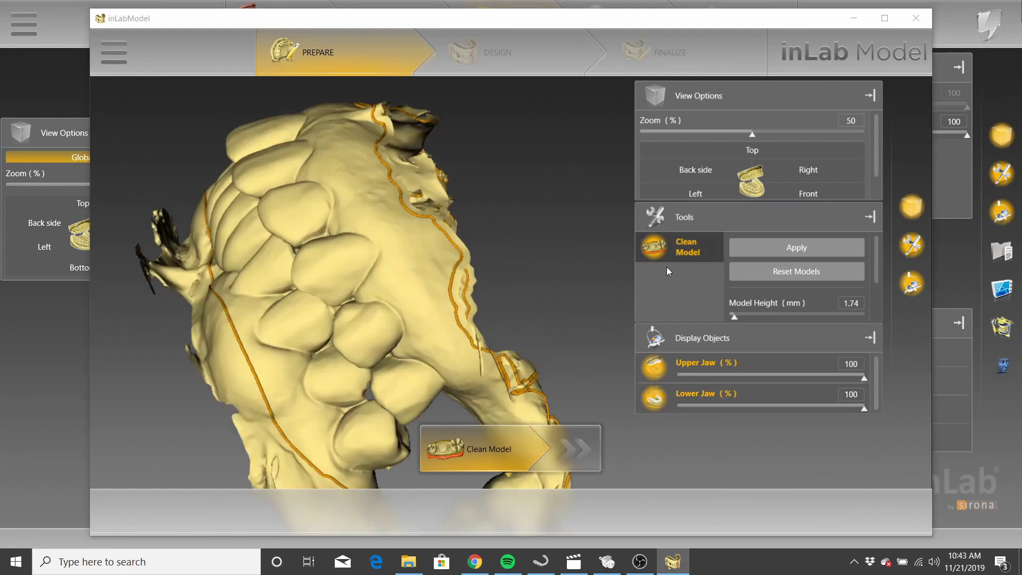
Step: Hide the upper jaw, apply the model cleaning, and advance to the Design phase
click(669, 370)
click(804, 247)
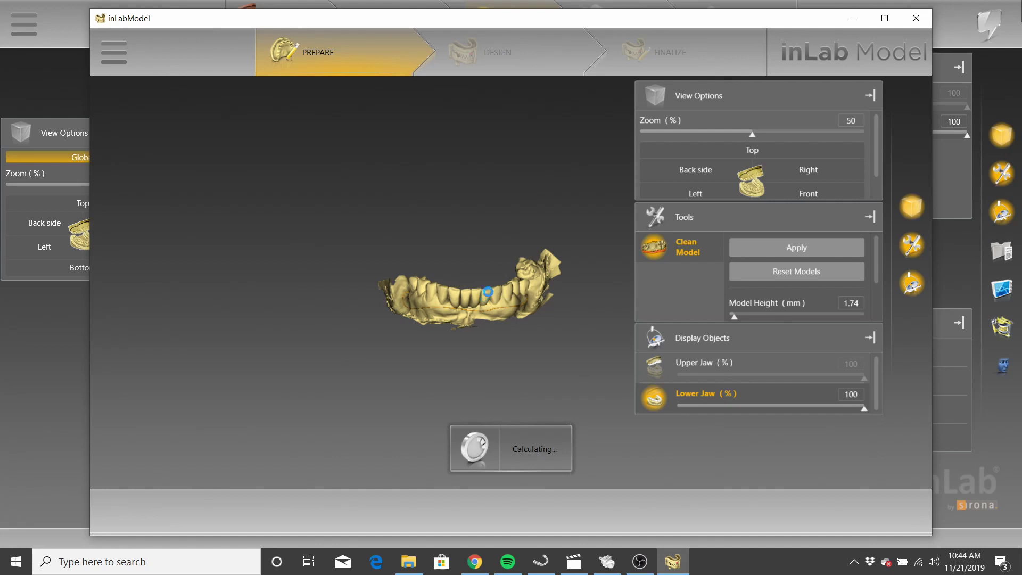
mouse_move(366, 18)
mouse_down()
mouse_move(391, 91)
mouse_move(372, 18)
mouse_up()
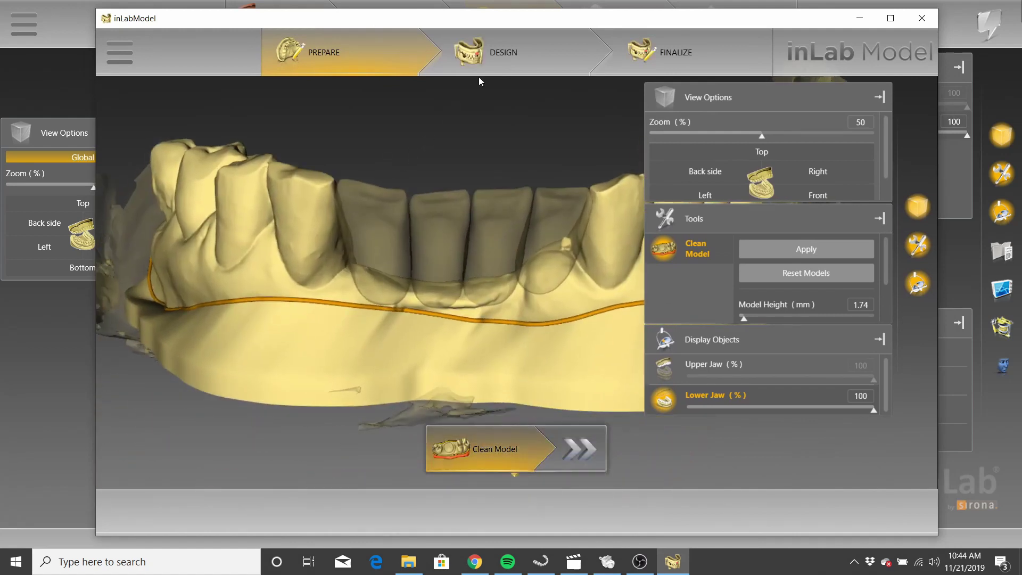
click(488, 74)
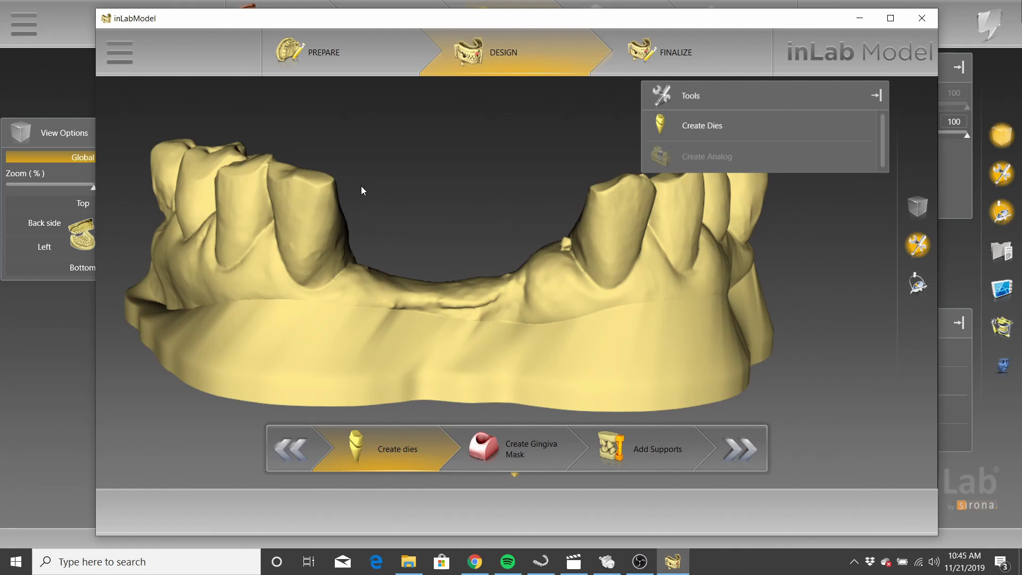
Step: Examine the generated lower jaw model from the front, top and back, focusing on the front tooth region
middle_drag(360, 186, 495, 199)
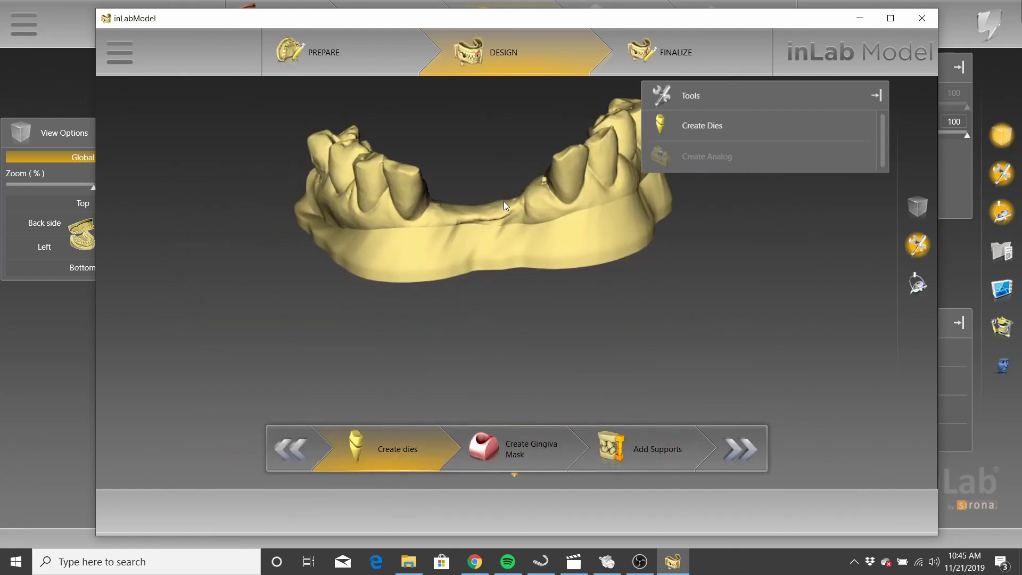
middle_drag(514, 259, 494, 307)
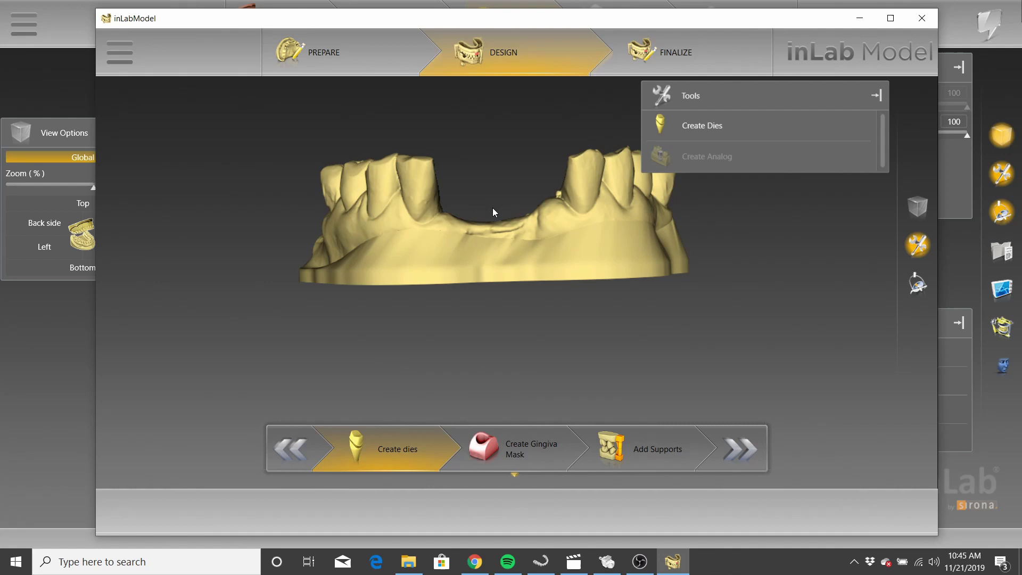
middle_drag(493, 208, 471, 264)
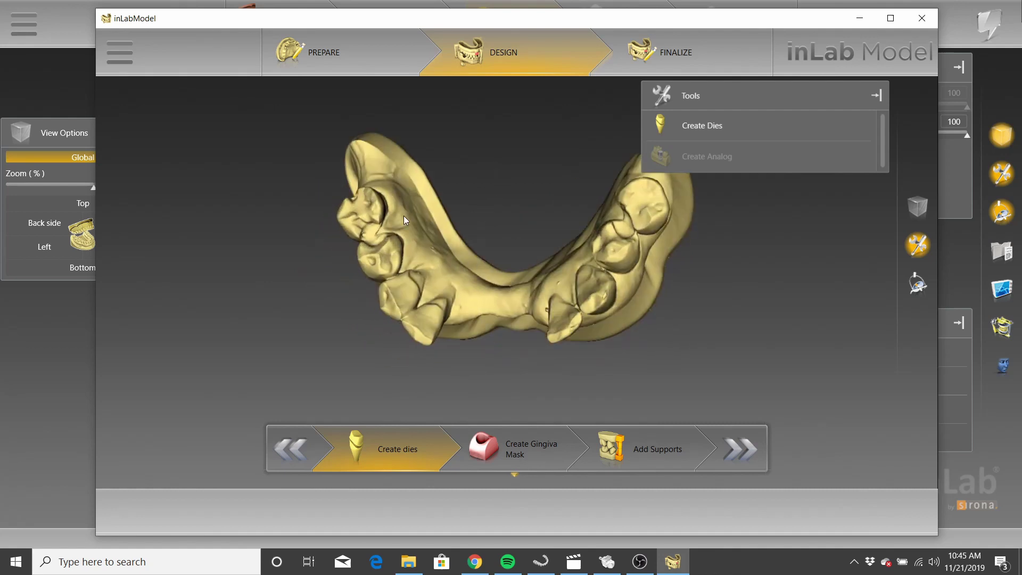
middle_drag(547, 326, 603, 132)
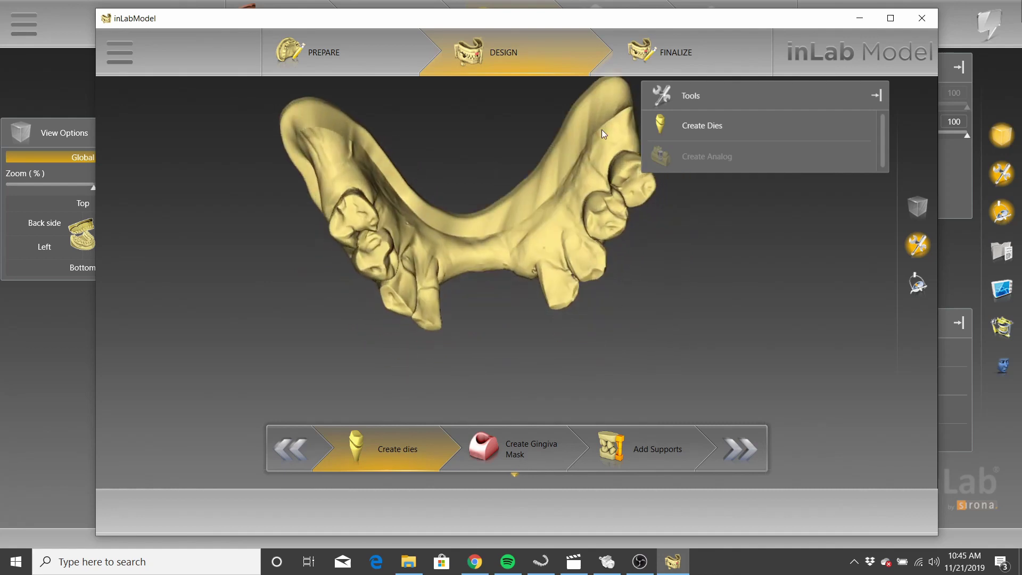
middle_drag(535, 381, 613, 248)
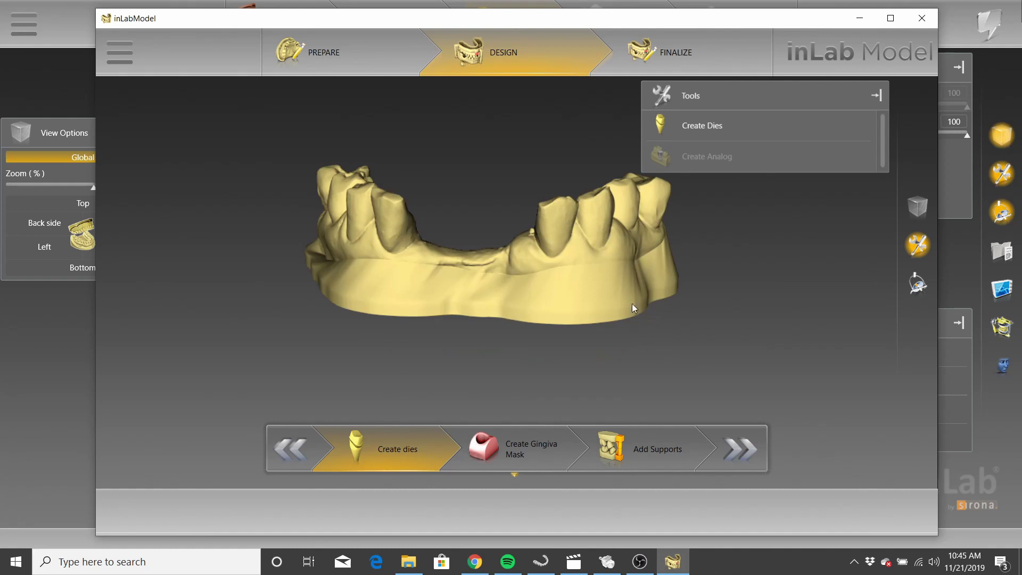
scroll(553, 317, up, 3)
scroll(608, 328, down, 2)
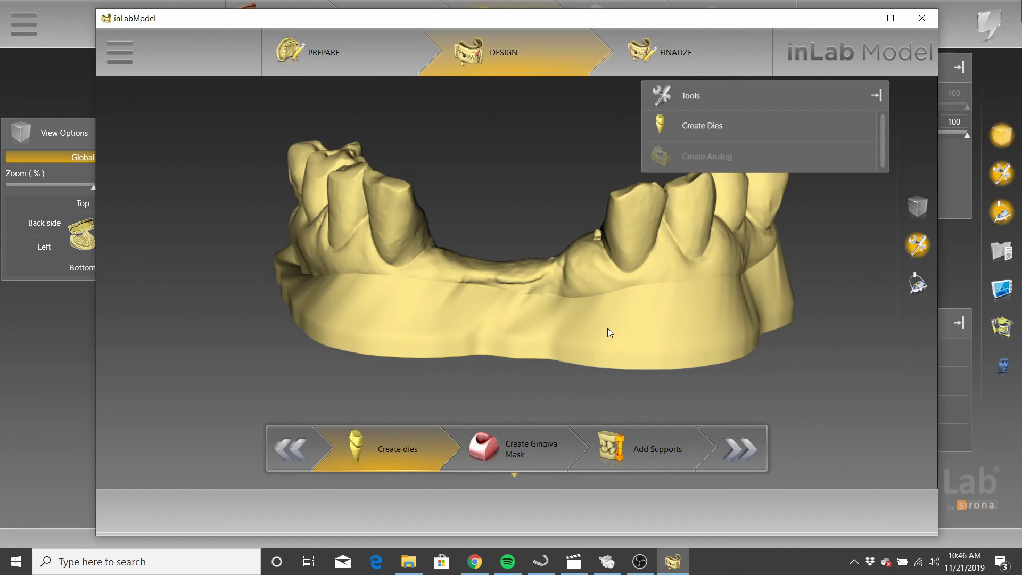
Step: Switch to the inLab case window and export the case to the Desktop as a highest resolution STL named "test case"
click(858, 19)
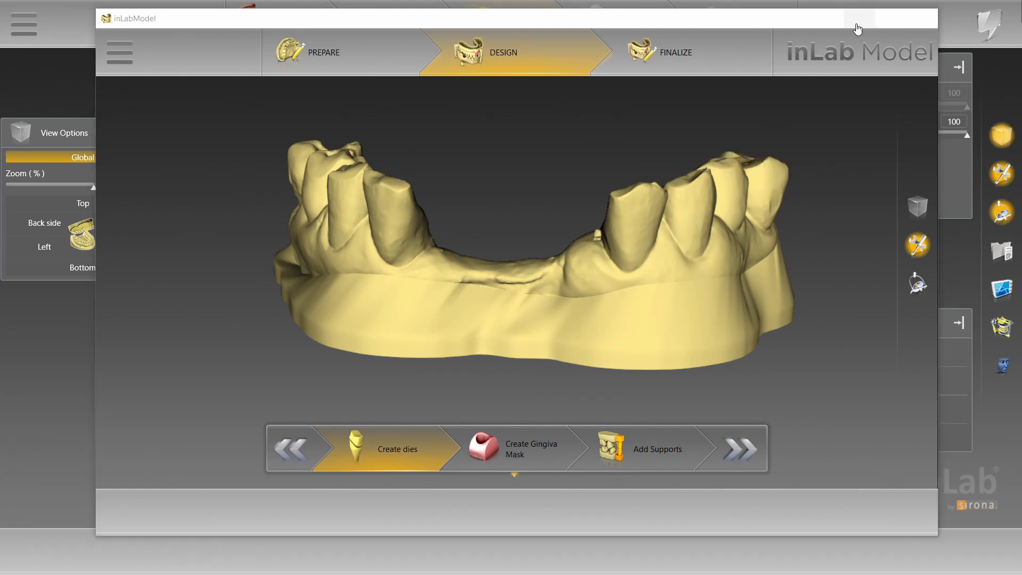
drag(632, 333, 464, 303)
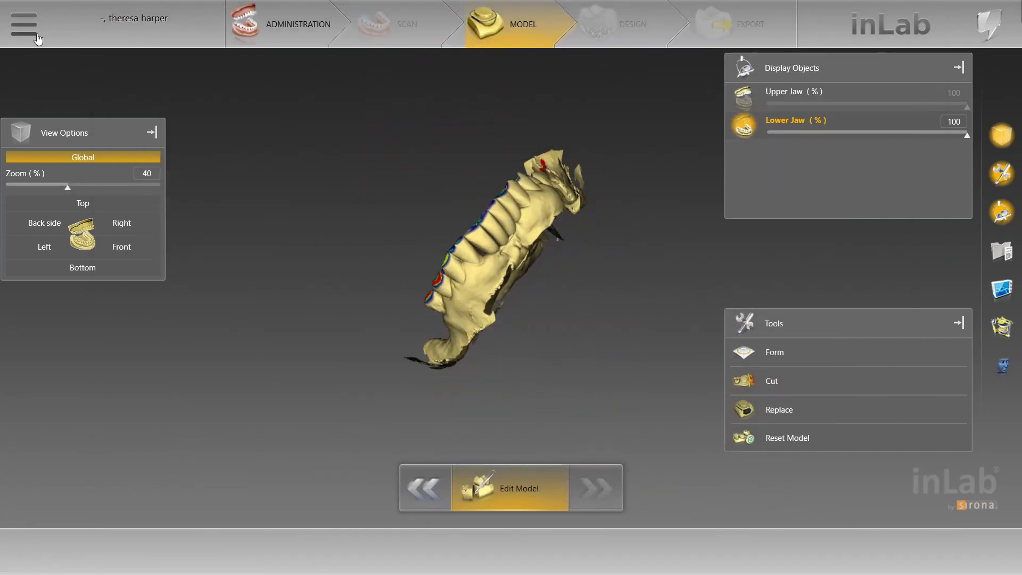
click(23, 24)
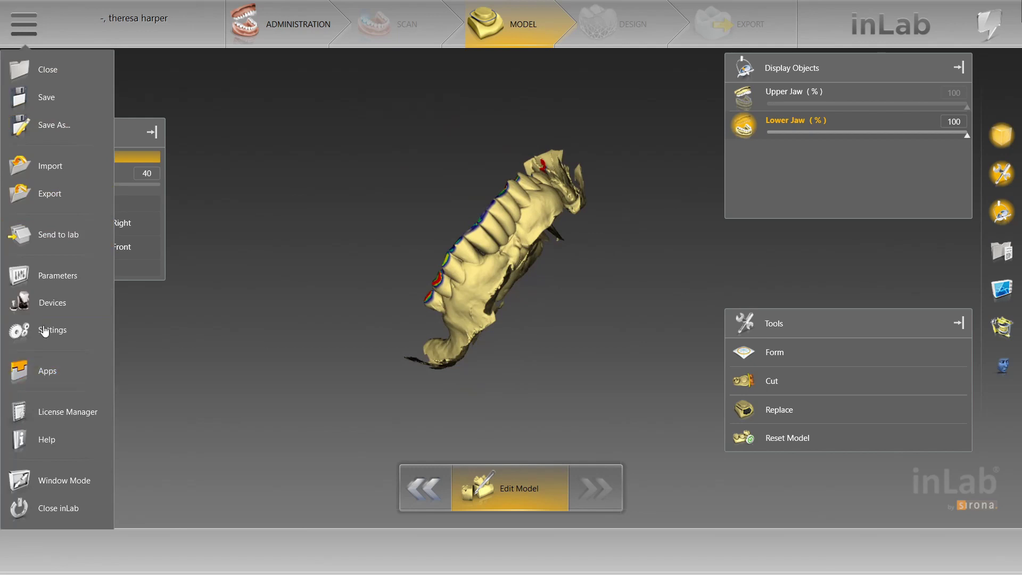
click(52, 189)
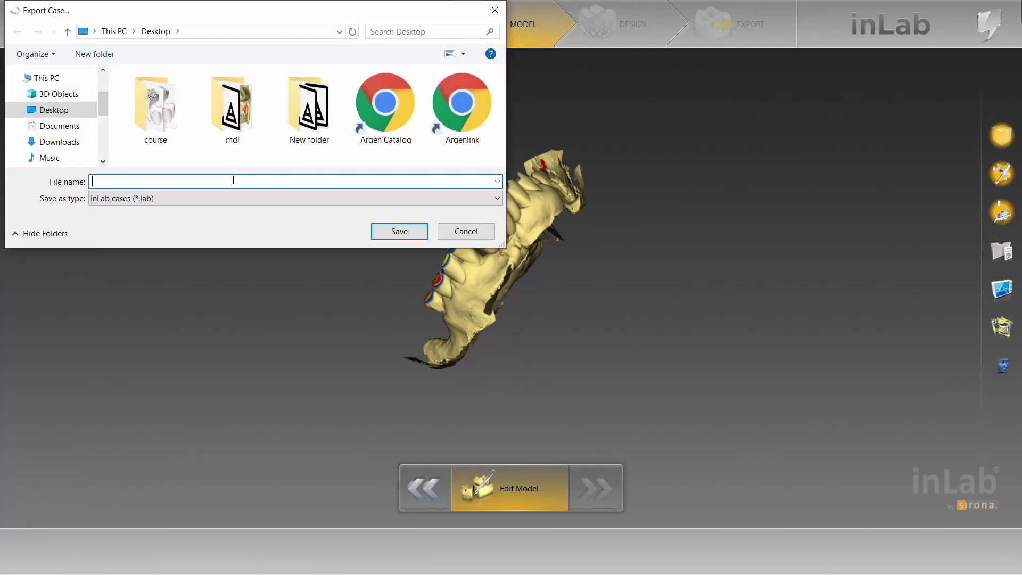
click(206, 201)
click(210, 242)
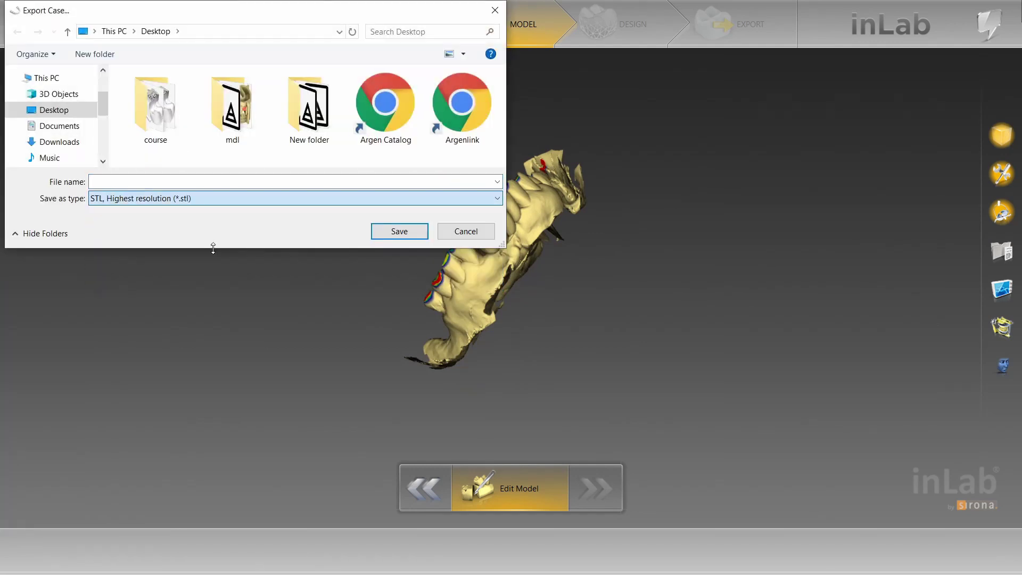
click(211, 186)
text(test case)
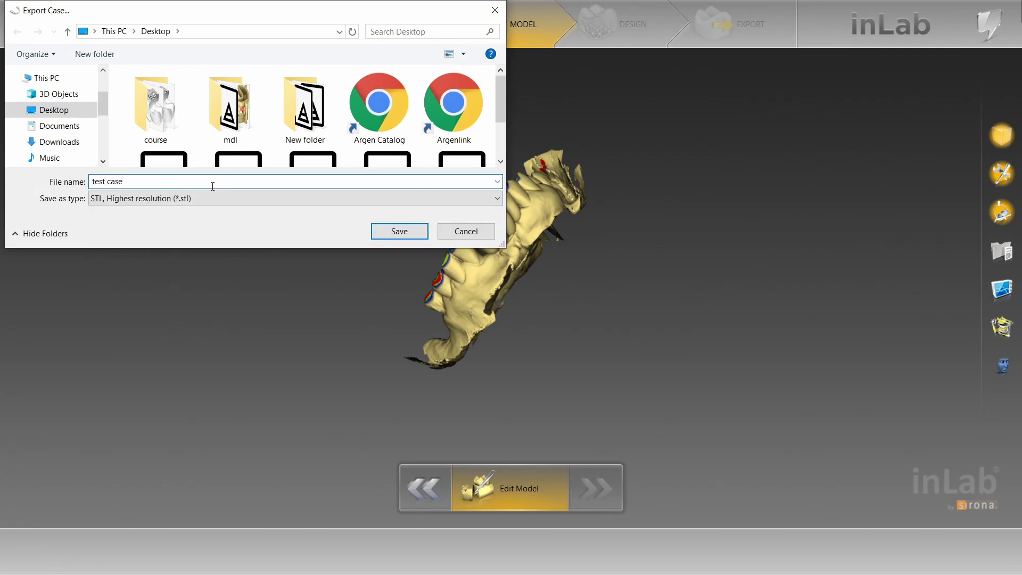
click(391, 228)
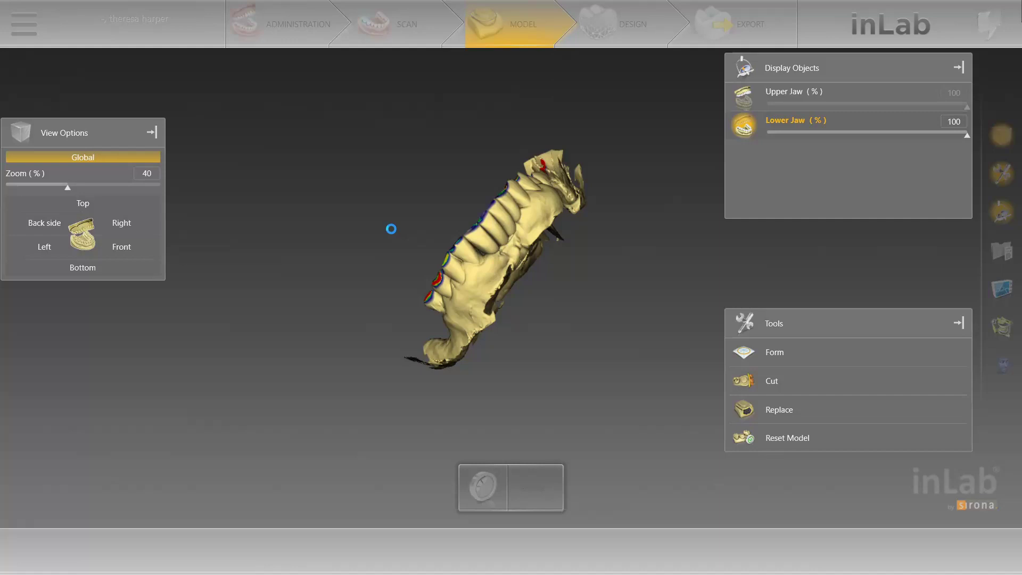
Step: Launch Meshmixer and decline restoring the previous file
key(super)
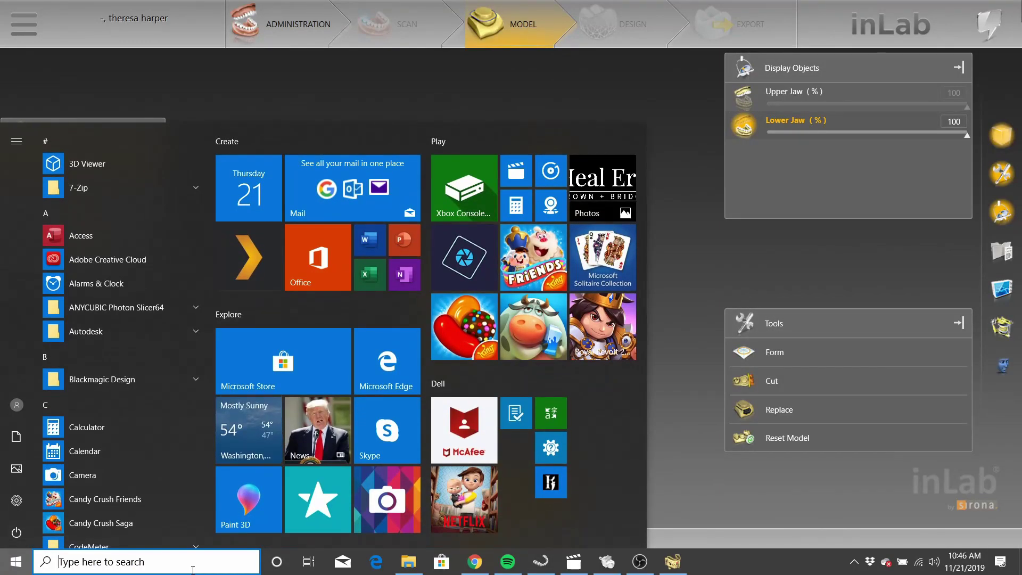
text(mesh)
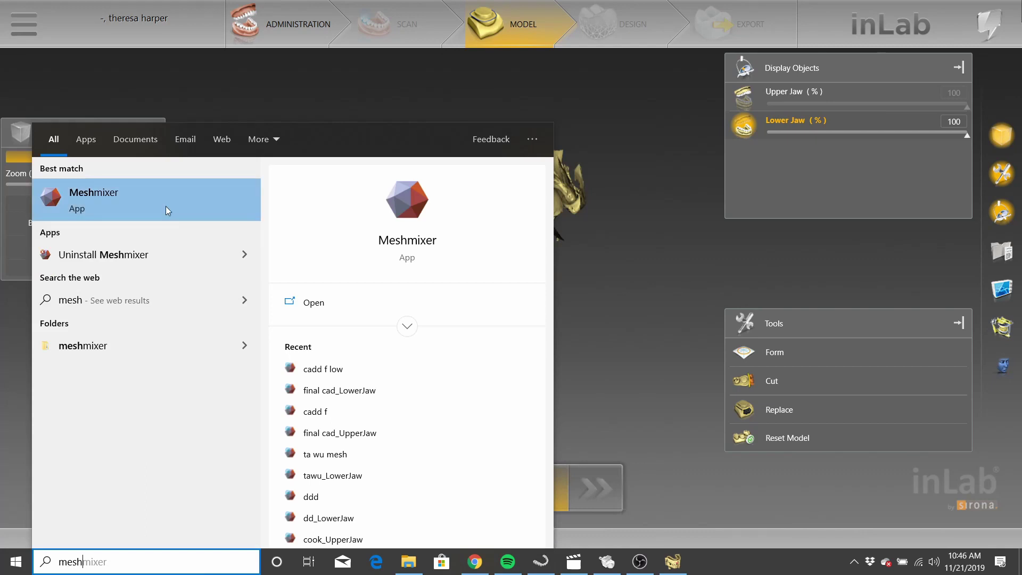
click(166, 207)
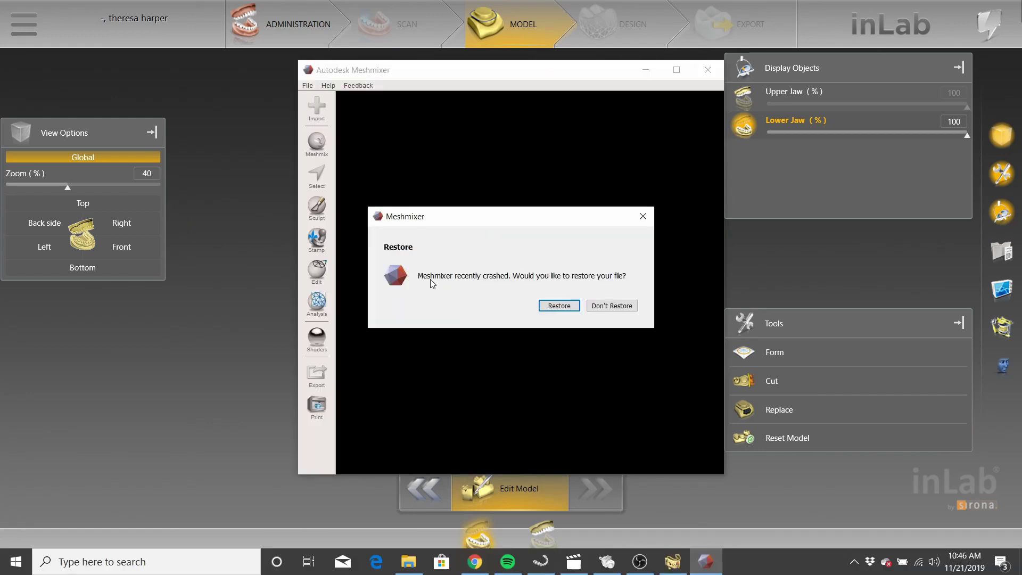
click(596, 309)
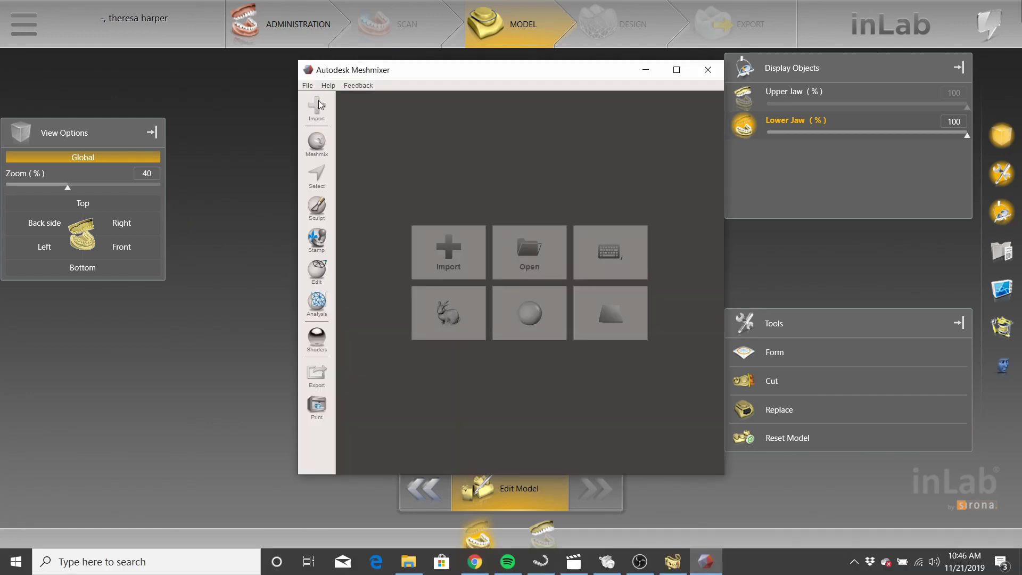
Step: Import the exported mesh "test case_LowerJaw" from the Desktop
click(426, 248)
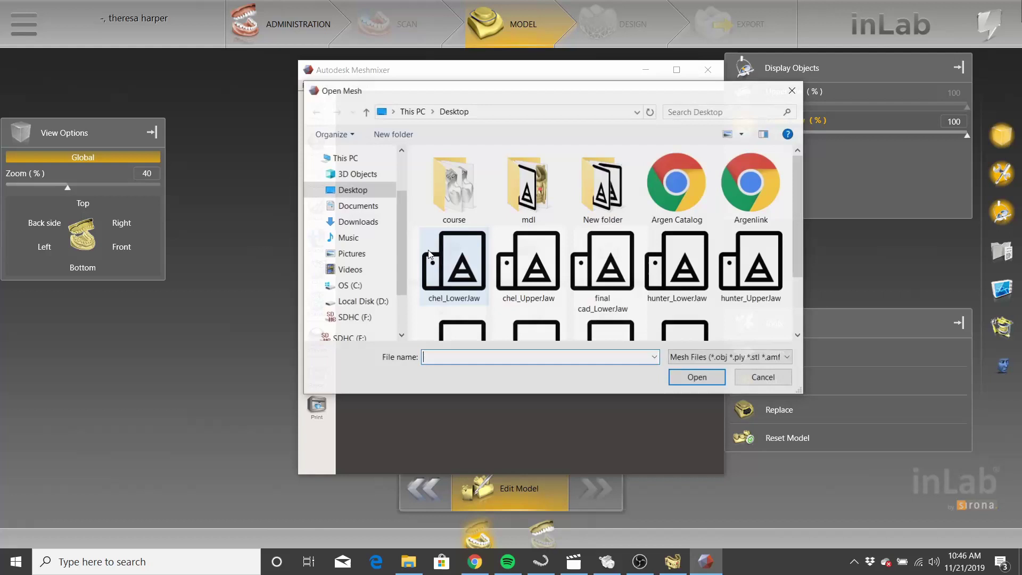
scroll(543, 235, down, 1)
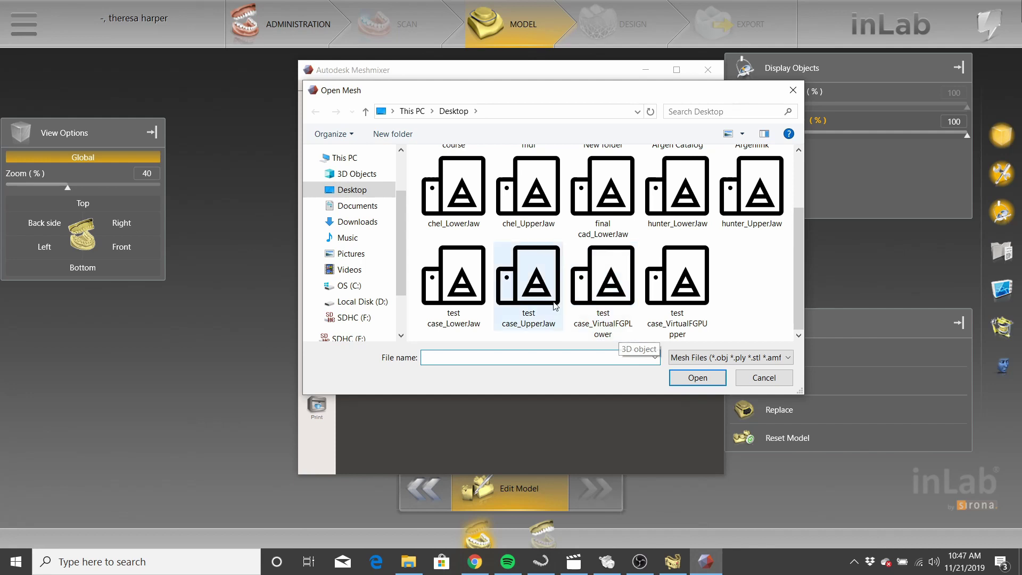
click(475, 262)
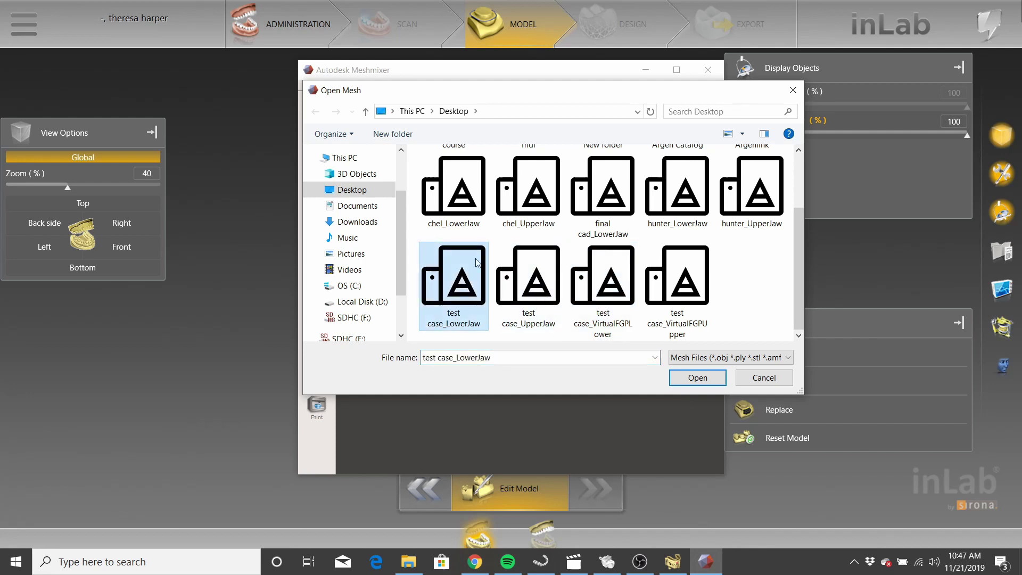
click(682, 382)
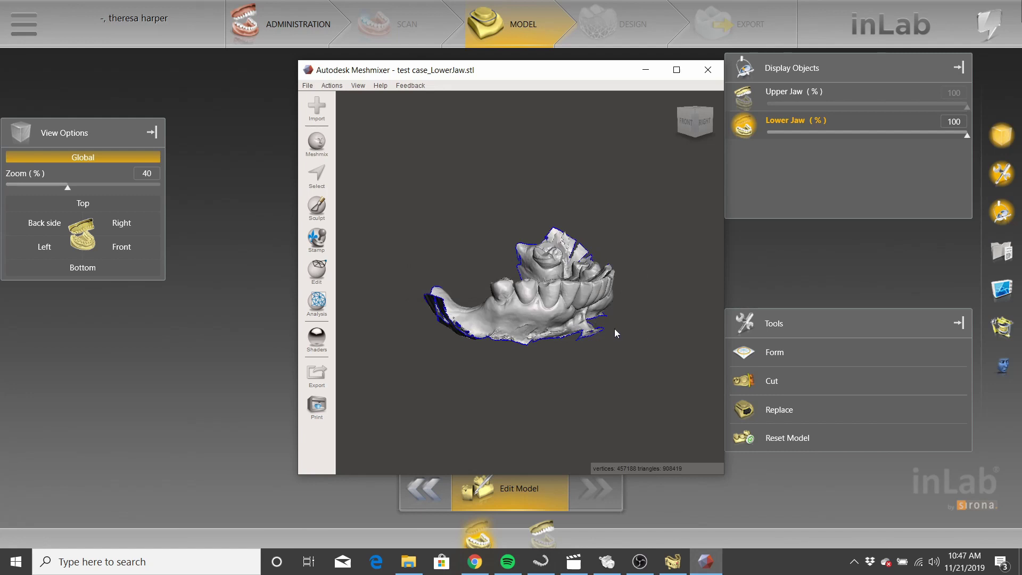
Step: Split the lower jaw mesh into individual objects with Separate Shells
right_drag(438, 265, 534, 319)
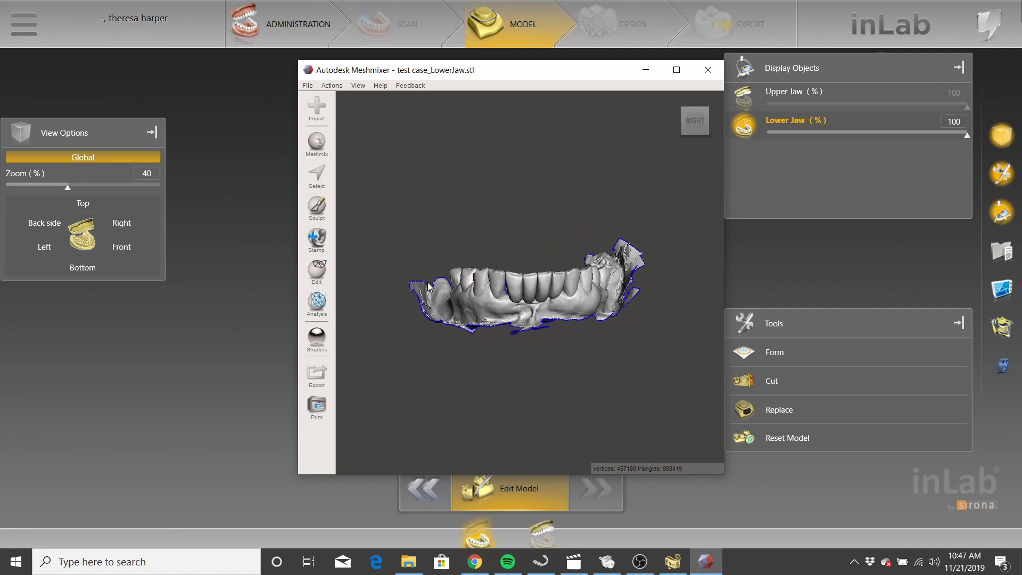
click(317, 270)
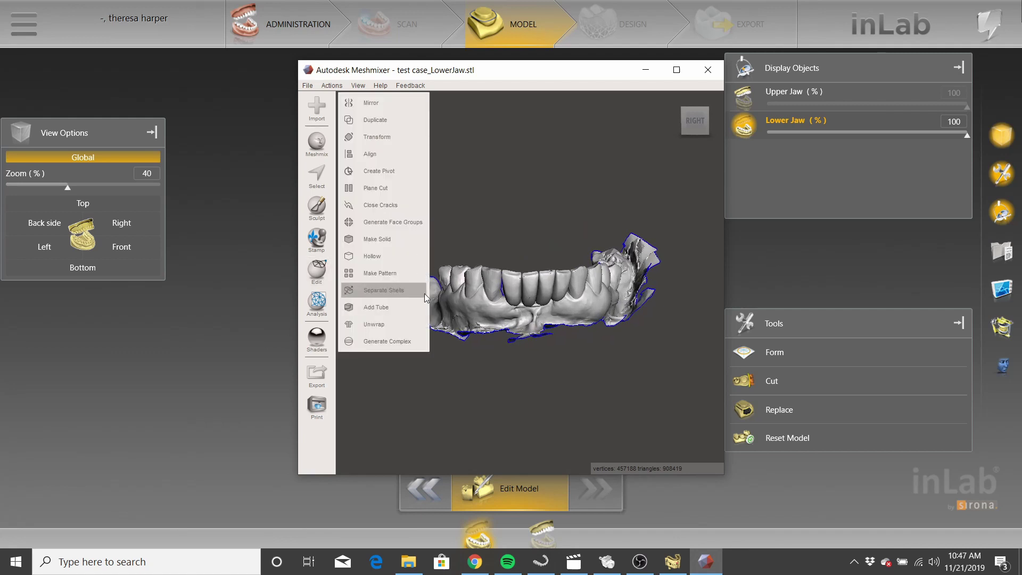
click(410, 290)
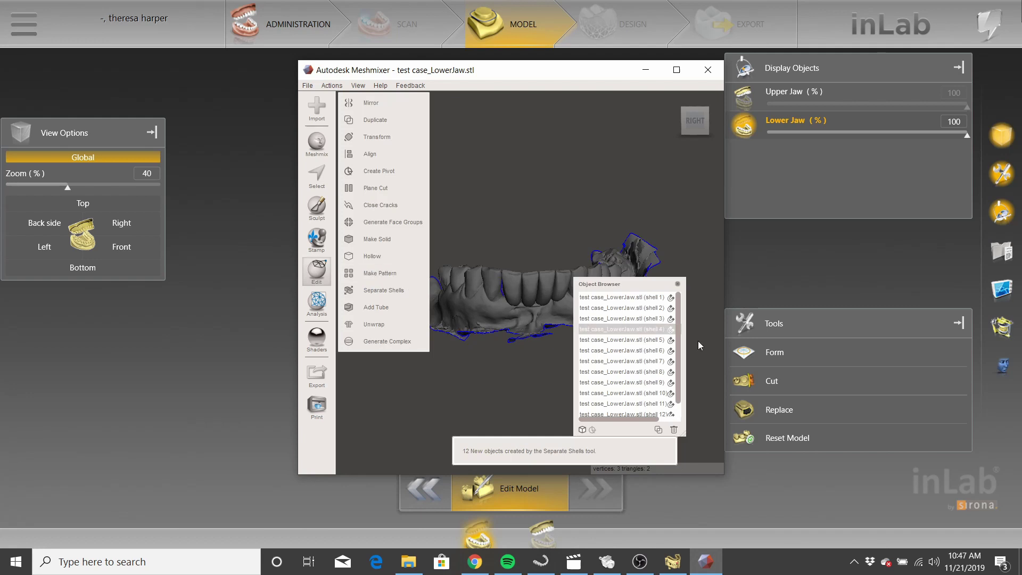
Step: Inspect shells 1 through 5 one at a time to identify which part of the lower jaw each contains
click(643, 296)
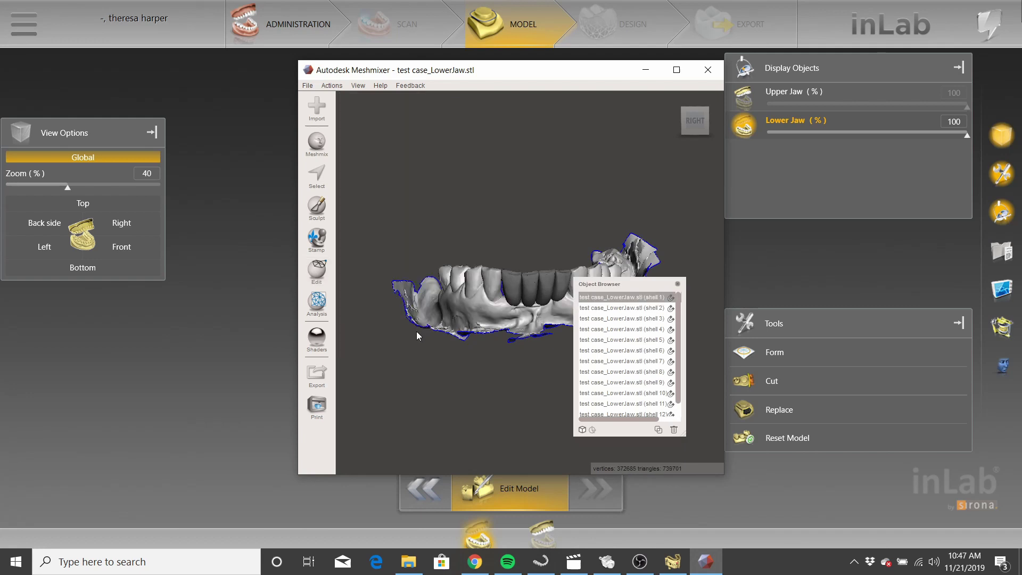
click(586, 310)
click(590, 319)
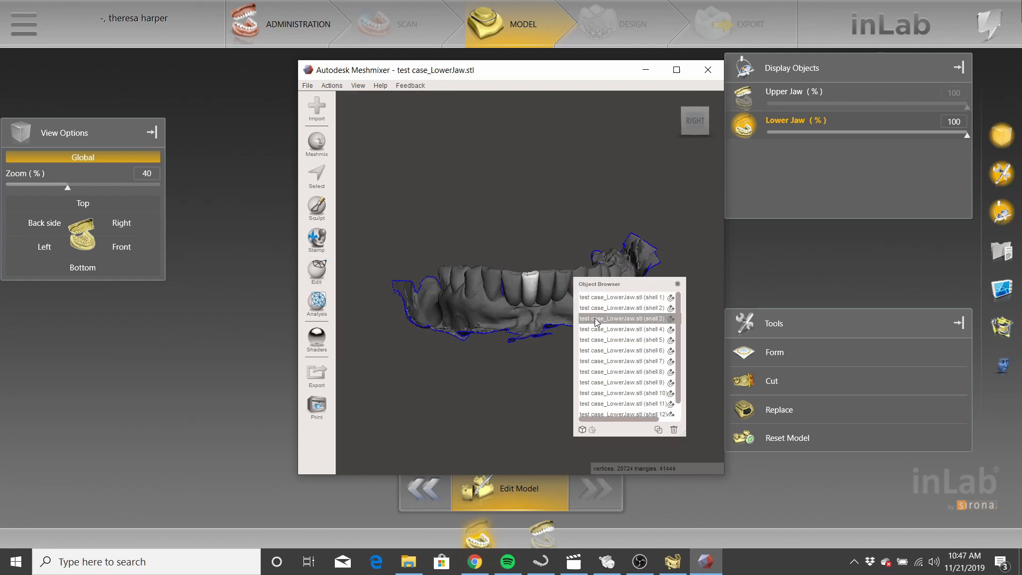
click(595, 330)
click(602, 341)
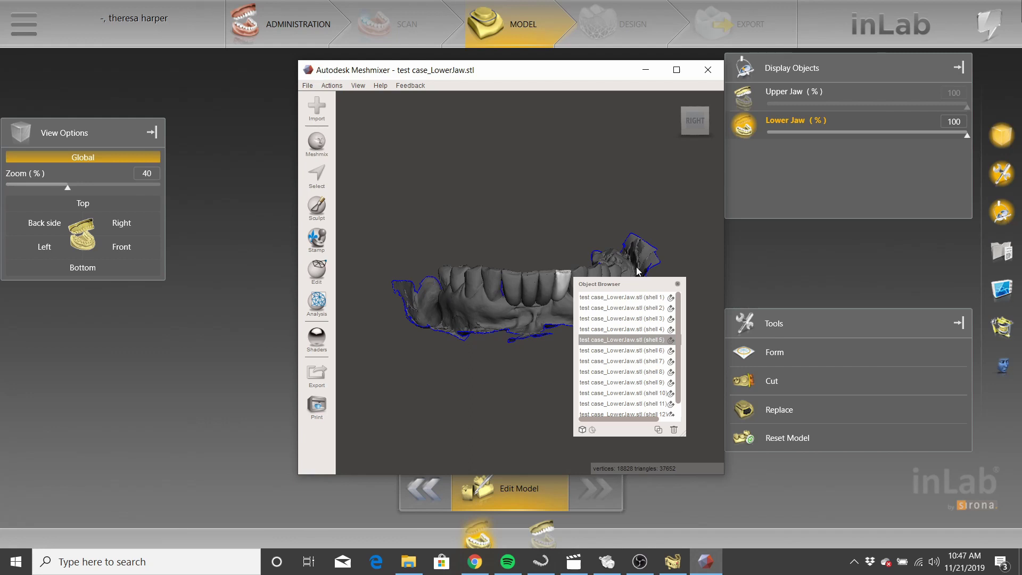
click(628, 297)
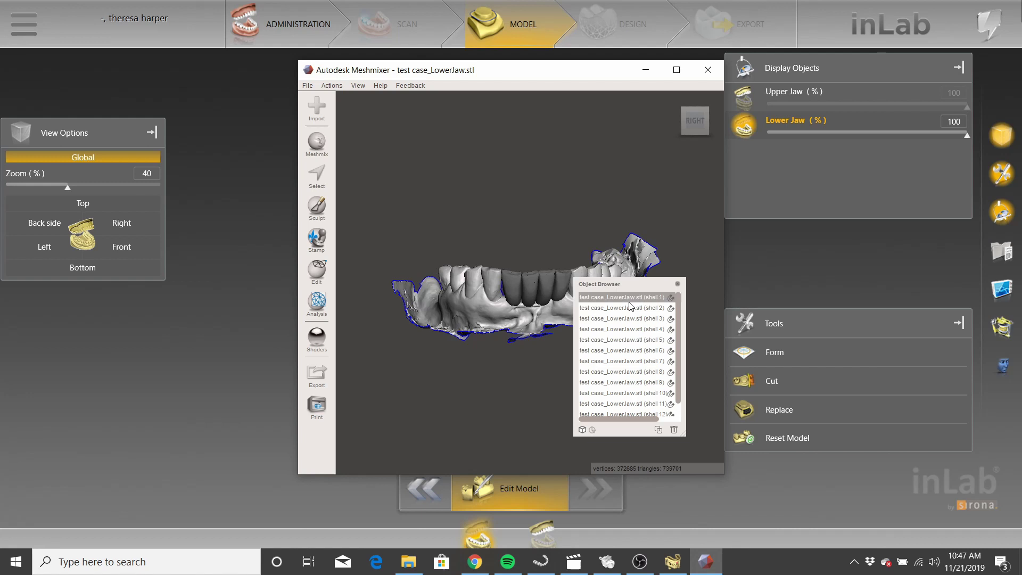
key(f)
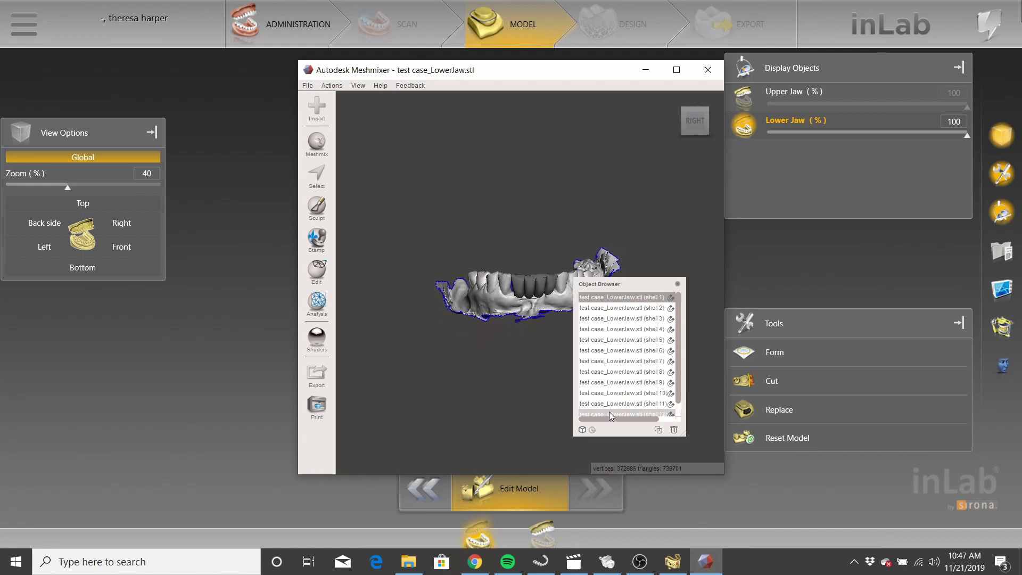
Step: Delete the stray fragments, shells 6 through 13, from the lower jaw mesh
click(626, 341)
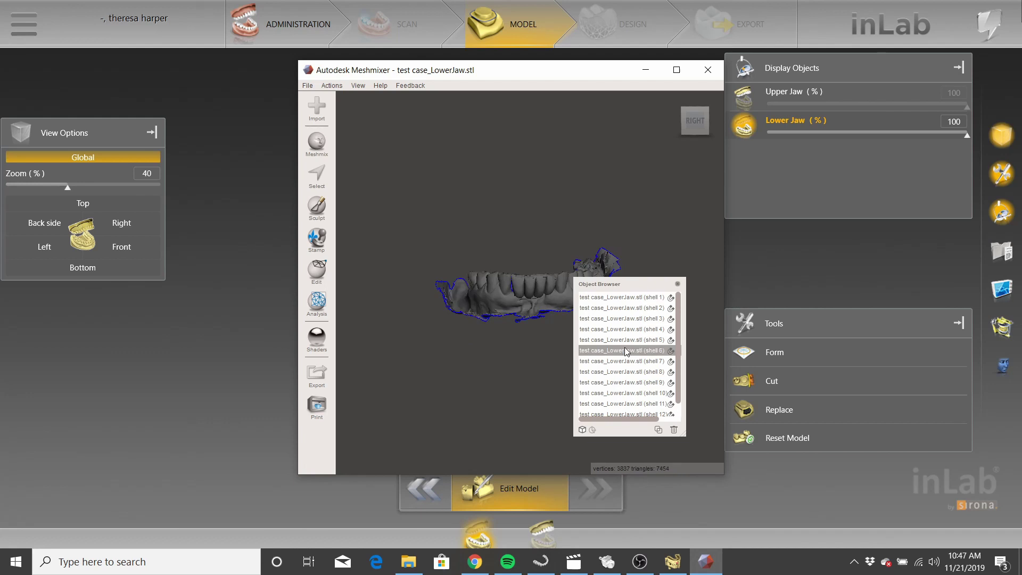
click(627, 351)
scroll(679, 377, down, 1)
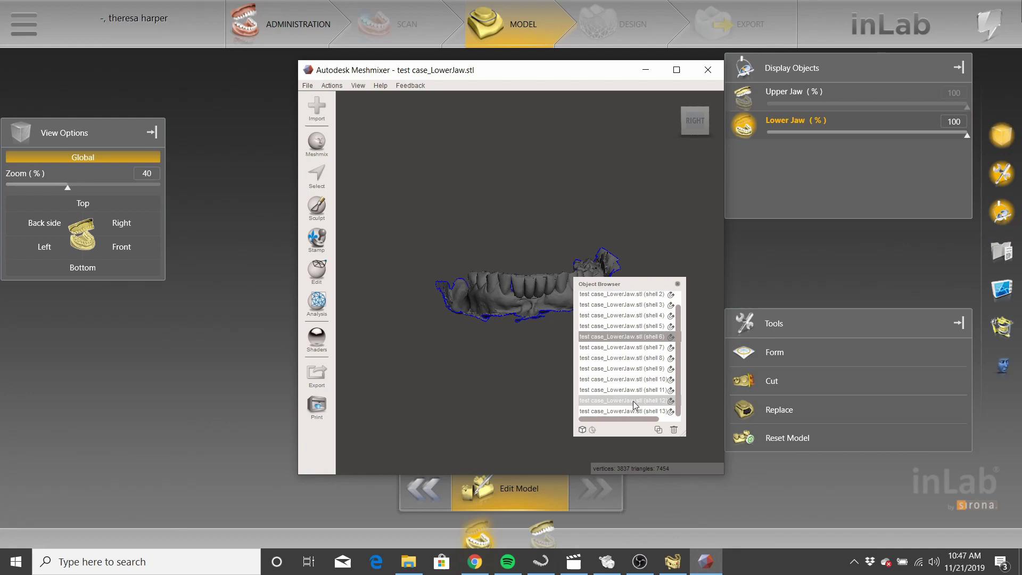
shift+click(633, 411)
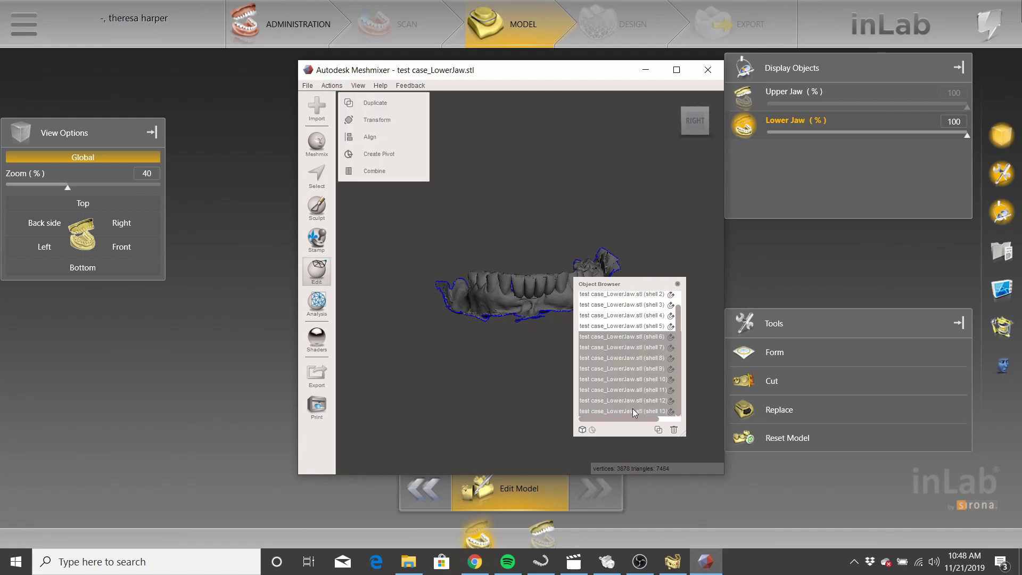
click(674, 430)
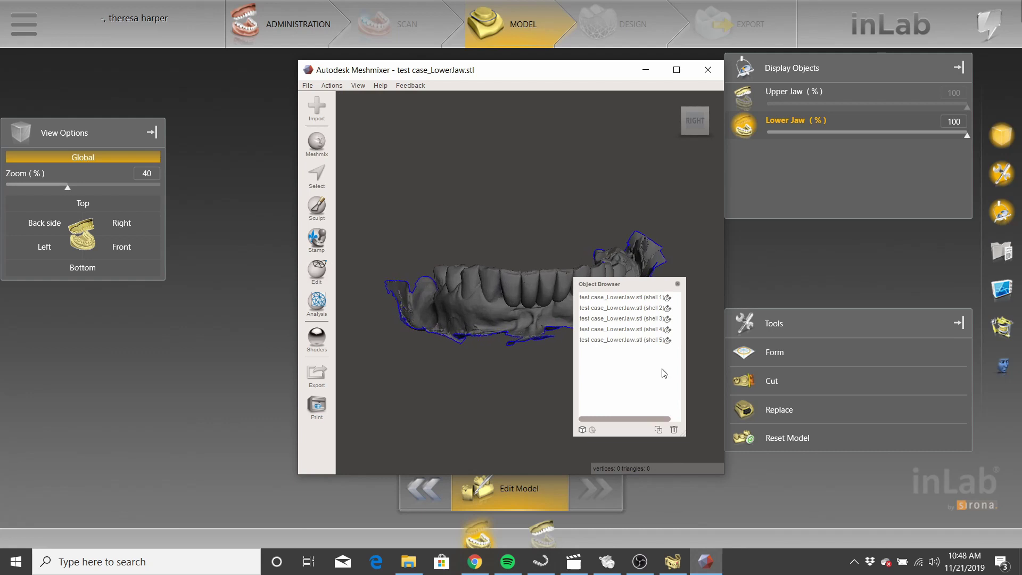
Step: Select shells 1 through 5 and combine them into a single lower jaw object
click(645, 341)
click(324, 278)
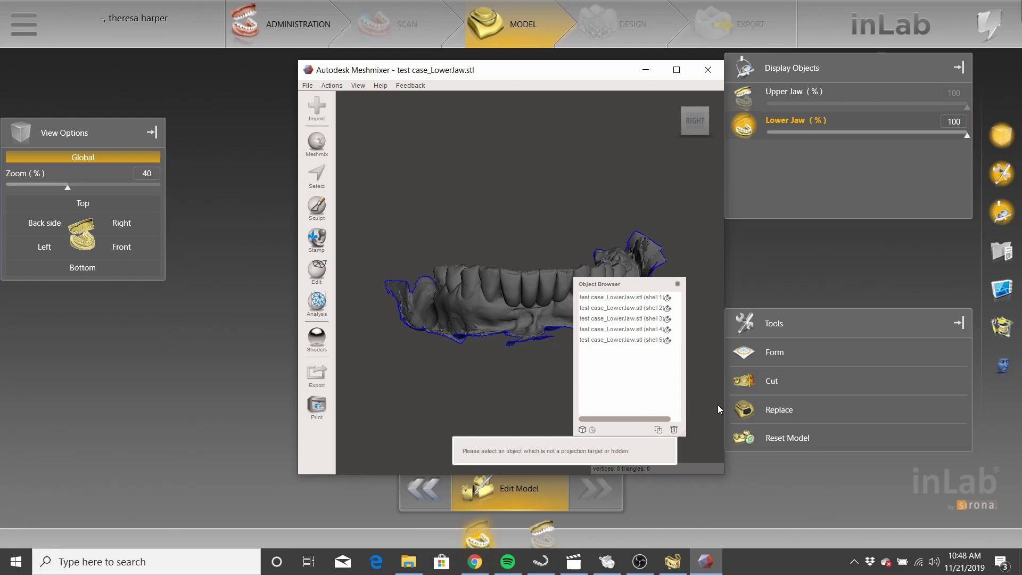
click(634, 340)
shift+click(628, 298)
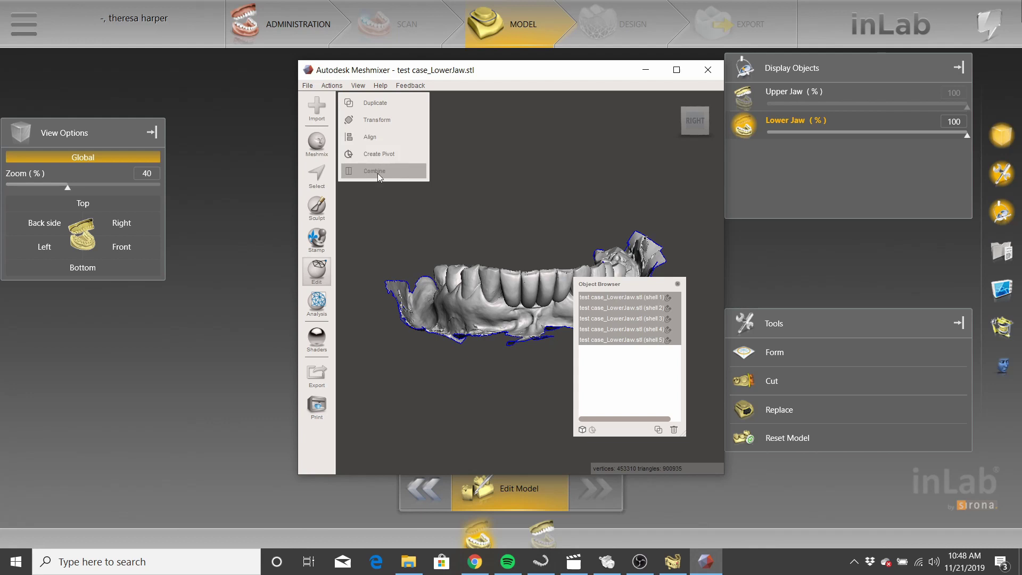
click(415, 171)
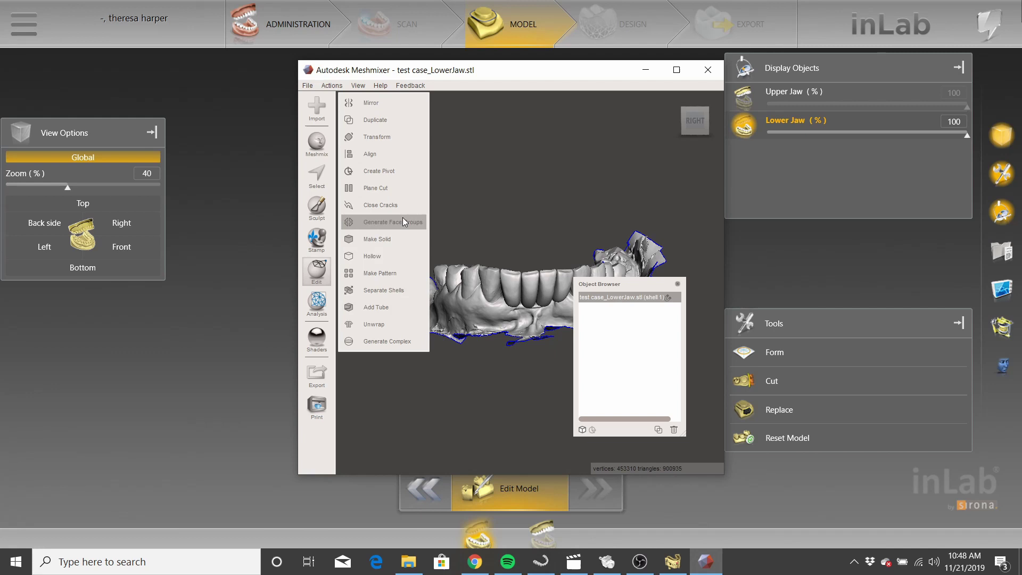
Step: Run Make Solid on the combined lower jaw, checking Task Manager for resource usage during processing, and inspect the default preview
click(401, 238)
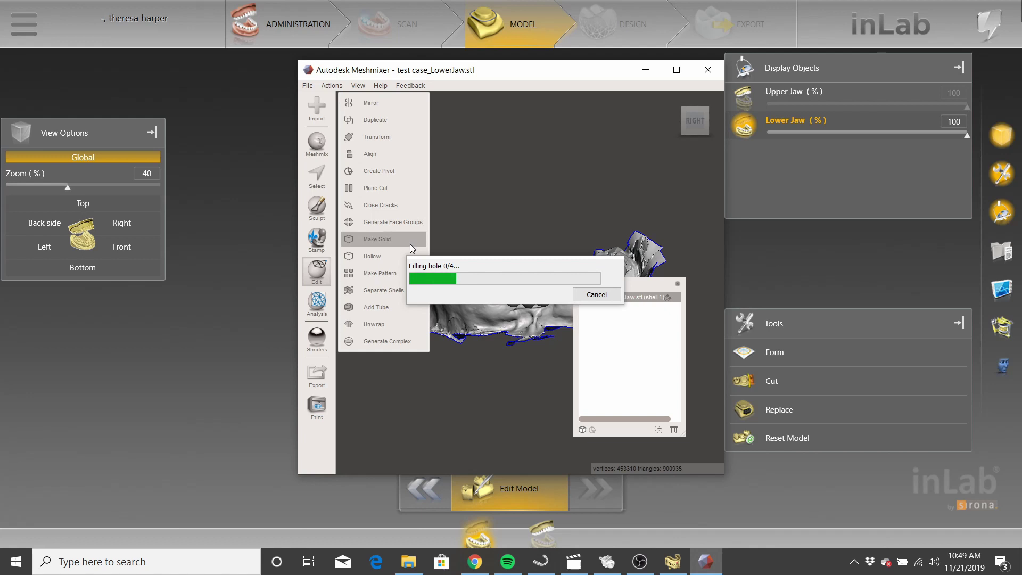
key(ctrl+shift+Escape)
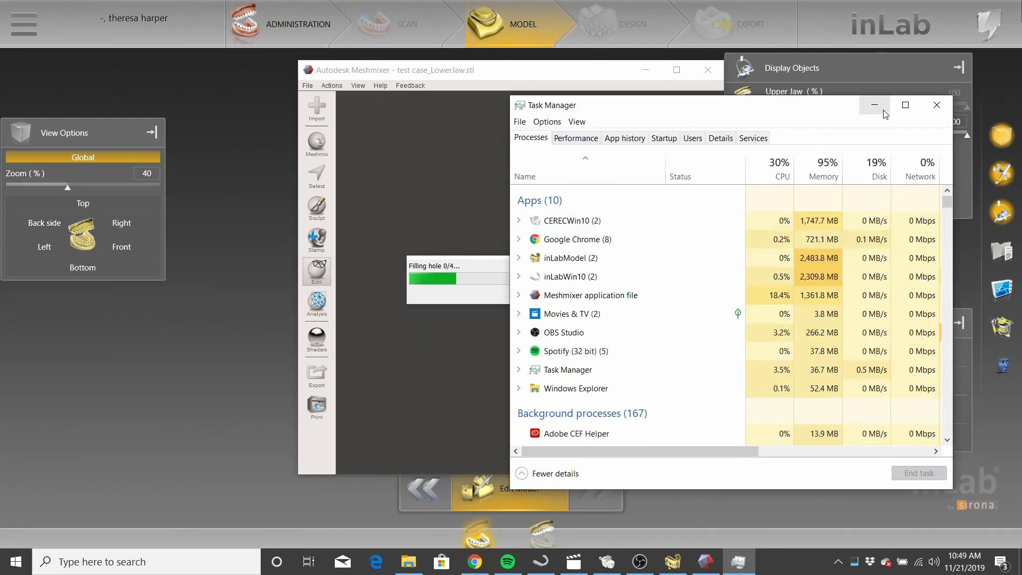
click(873, 105)
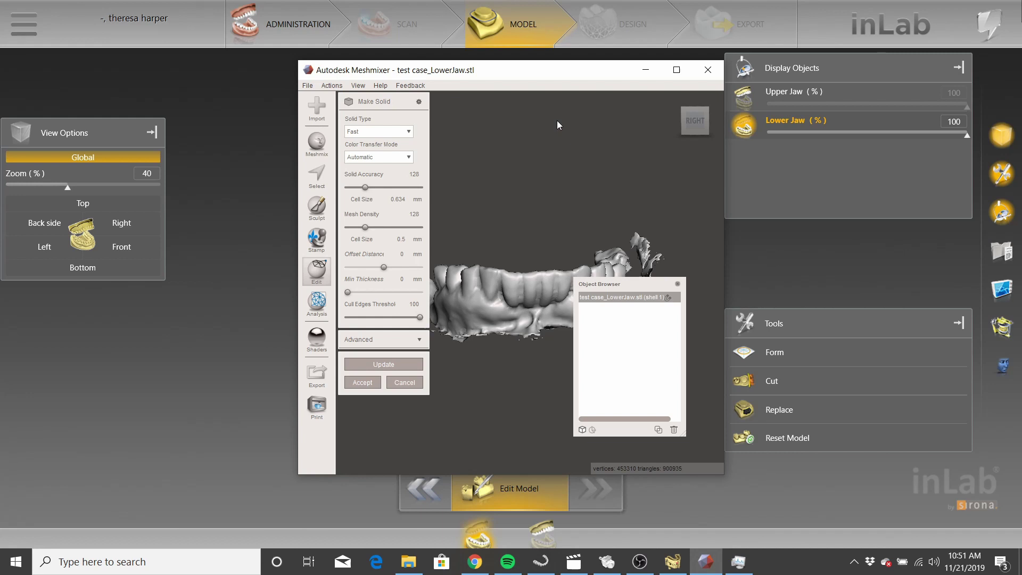
right_drag(556, 120, 518, 238)
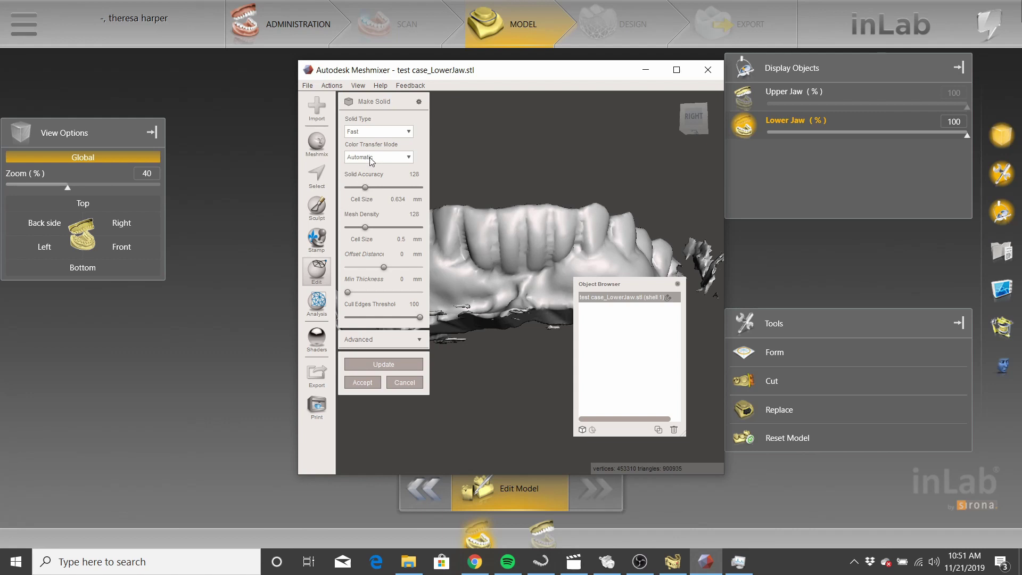
Step: Make the lower jaw solid with the Accurate type and solid accuracy and mesh density of 512, updating the preview before accepting
click(374, 132)
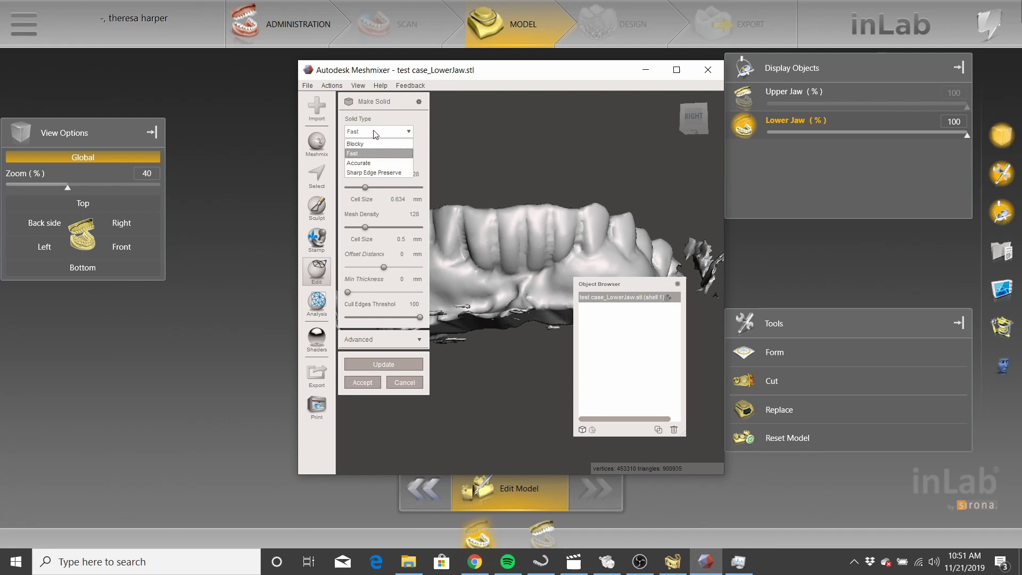
click(383, 163)
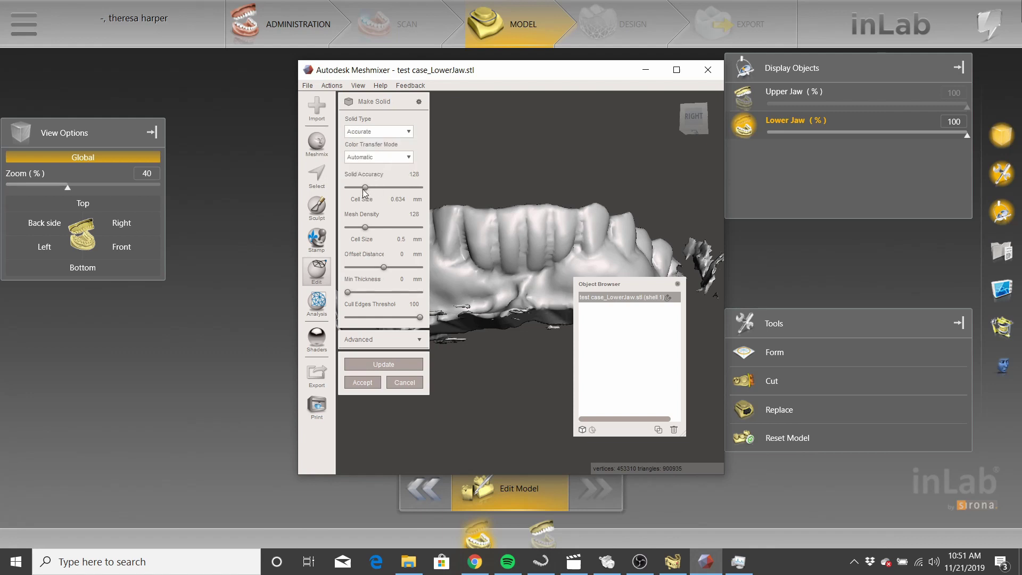
drag(365, 188, 434, 191)
drag(365, 226, 484, 225)
click(383, 364)
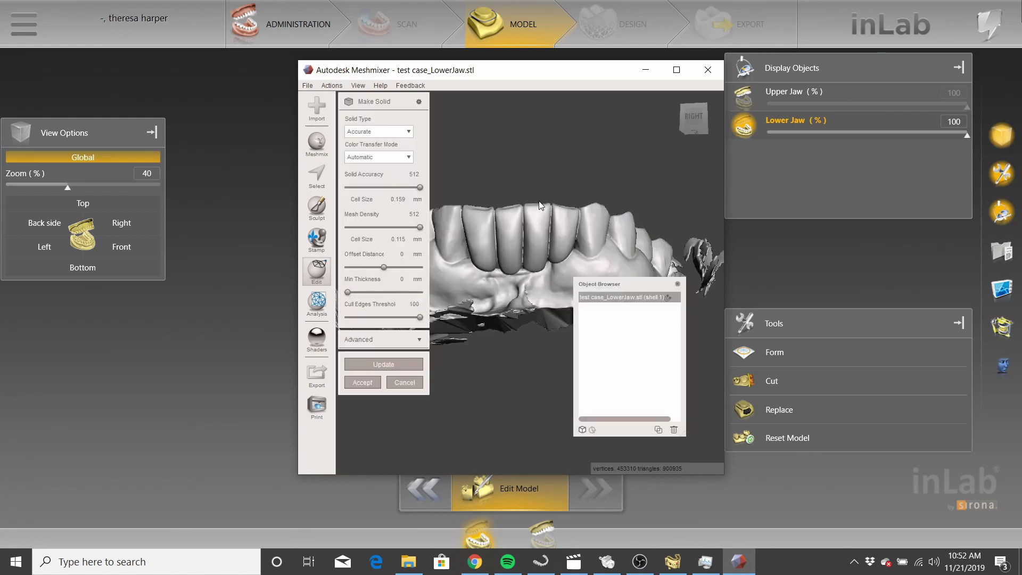
right_drag(549, 238, 463, 362)
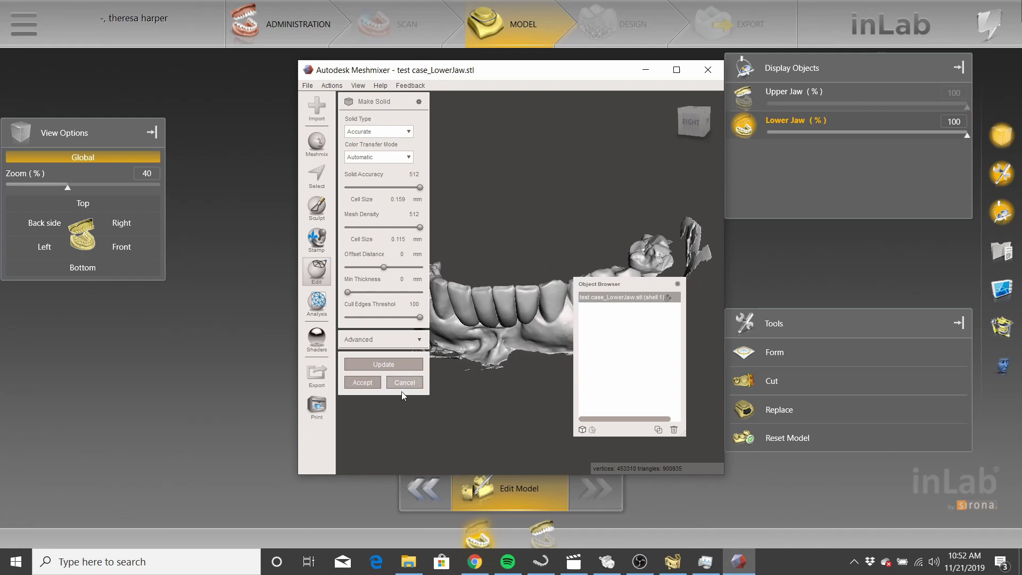
click(361, 387)
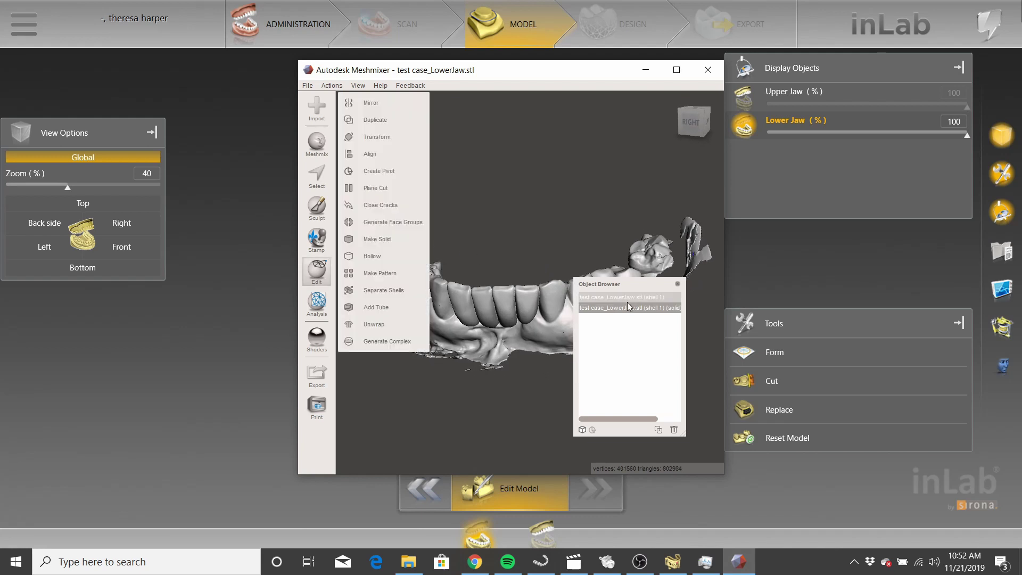
Step: Delete the original combined shell 1 object, keeping only the solid version of the lower jaw selected
click(649, 297)
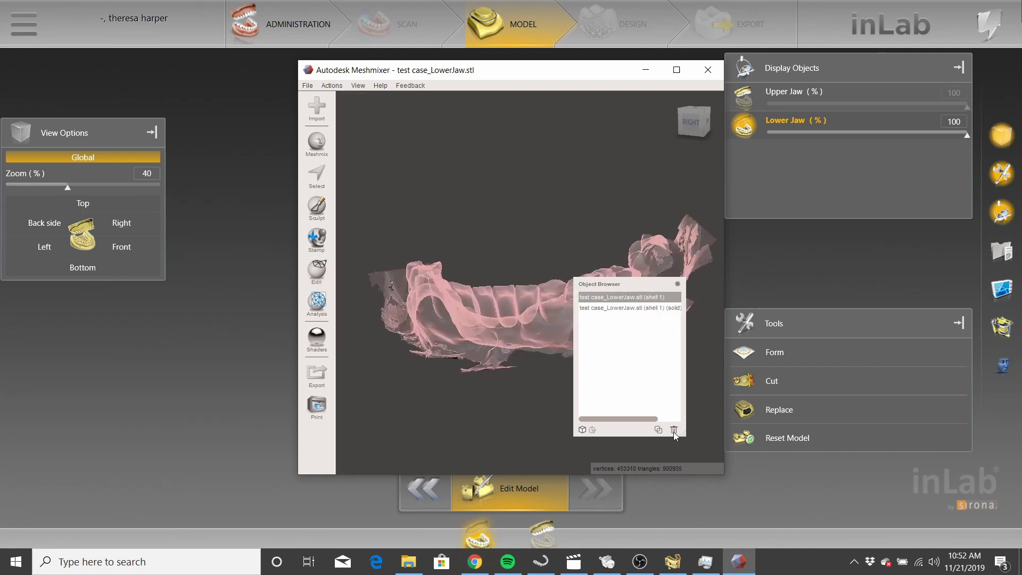
click(673, 431)
click(634, 296)
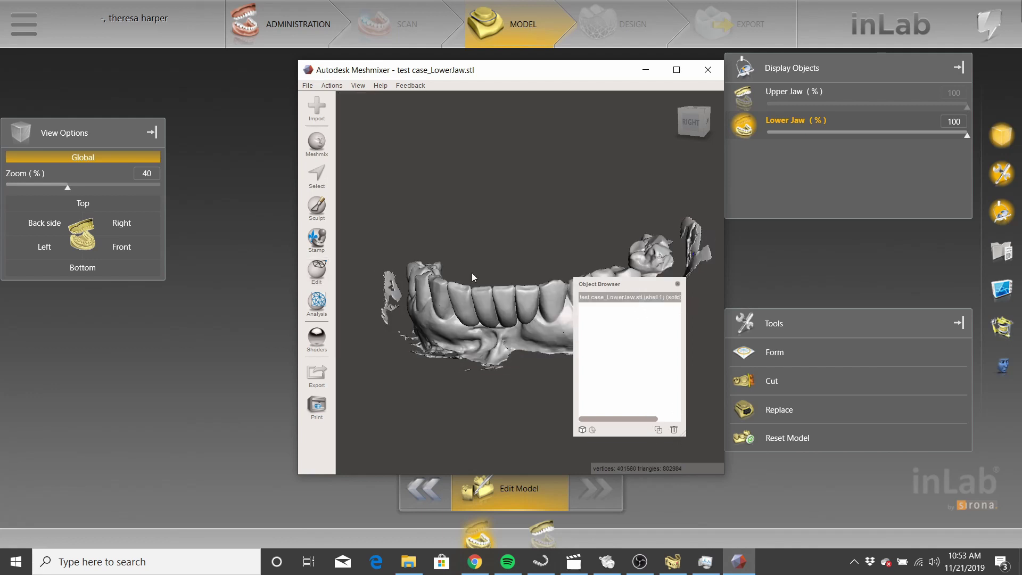
Step: Export the solid lower jaw to the Desktop as "test final" in STL Binary Format
right_drag(472, 273, 444, 265)
click(318, 382)
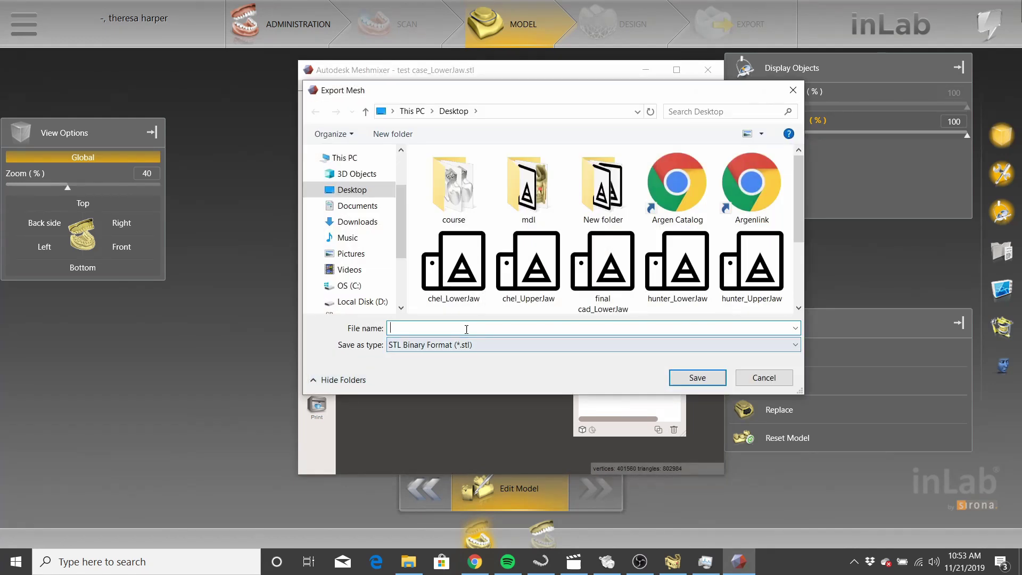
text(test final)
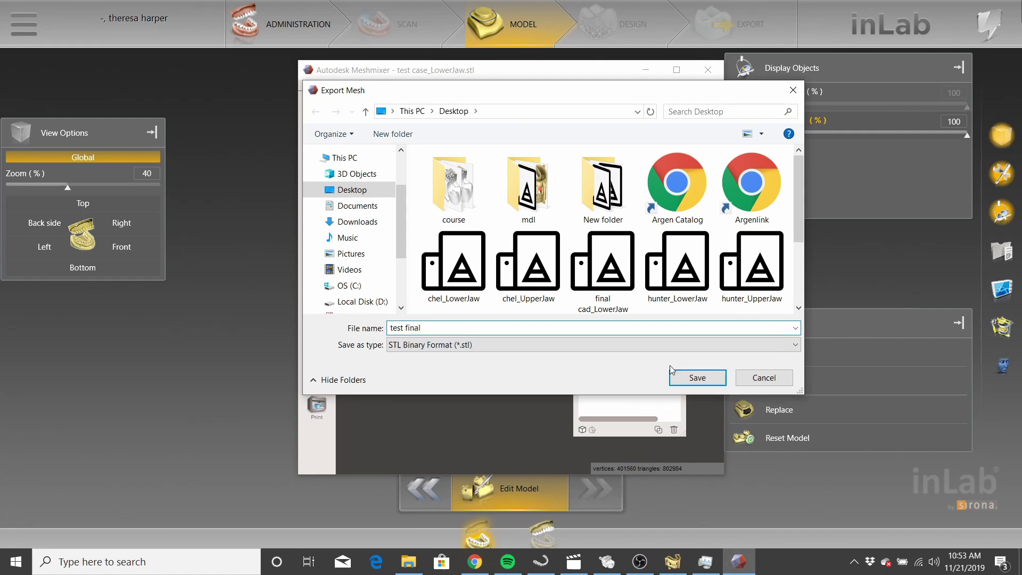
click(696, 380)
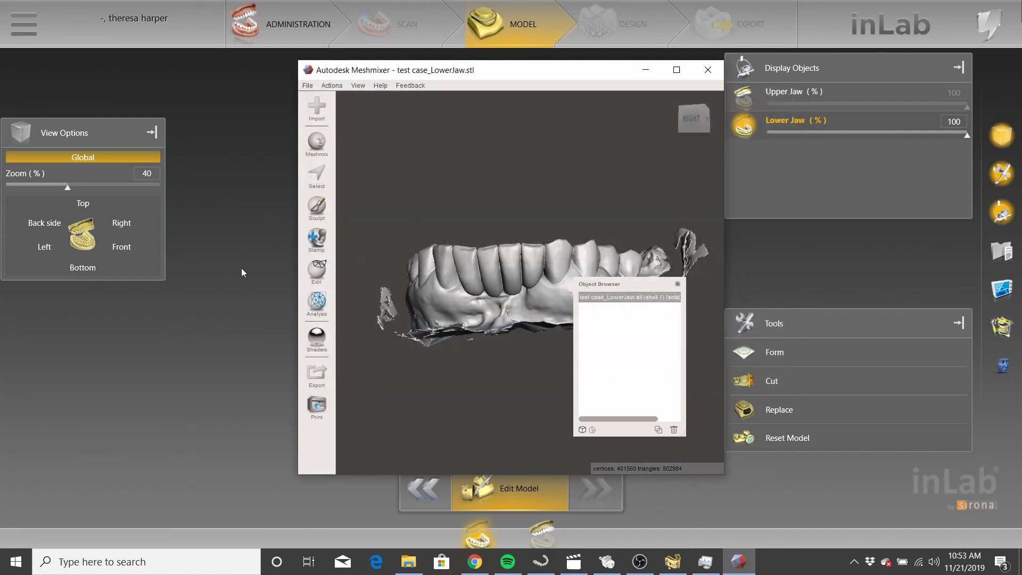
Step: Close Meshmixer, return to inLab and close the current case without saving the restoration
key(alt+F4)
click(23, 24)
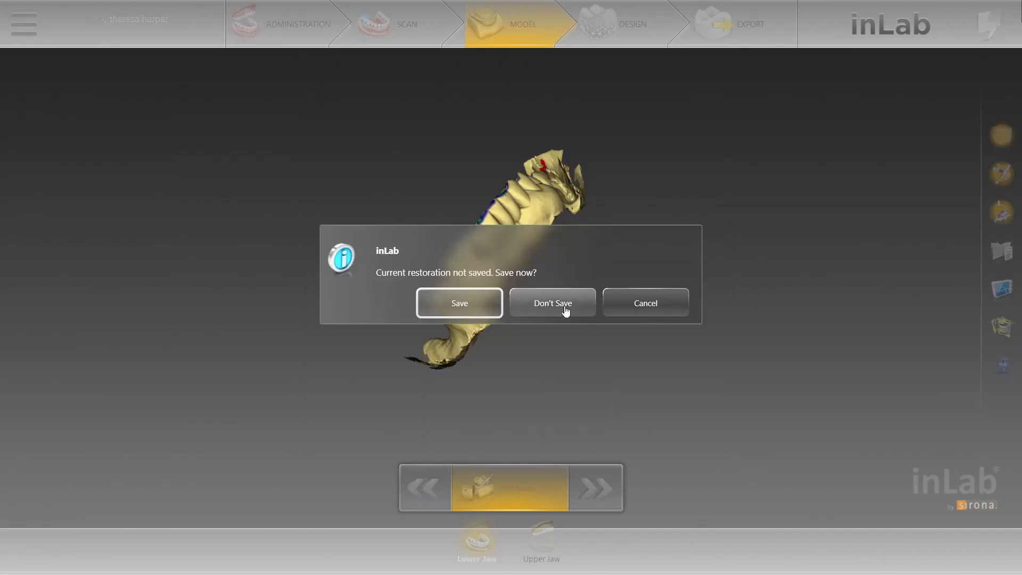
click(565, 311)
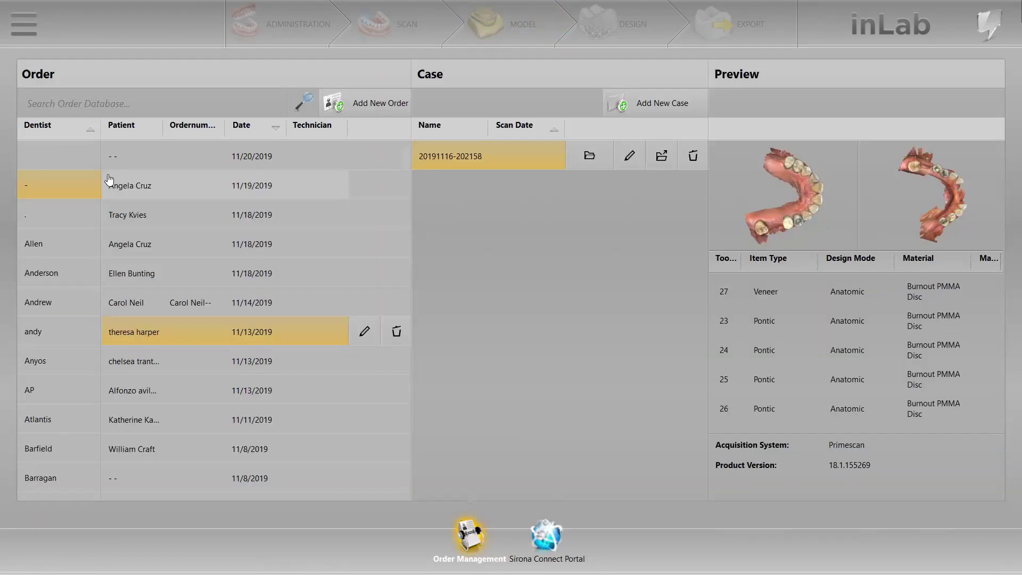
Step: Create a new order under the dentist entry "wax up" with patient "test 4", saving it and adding a case
drag(94, 155, 95, 476)
click(53, 331)
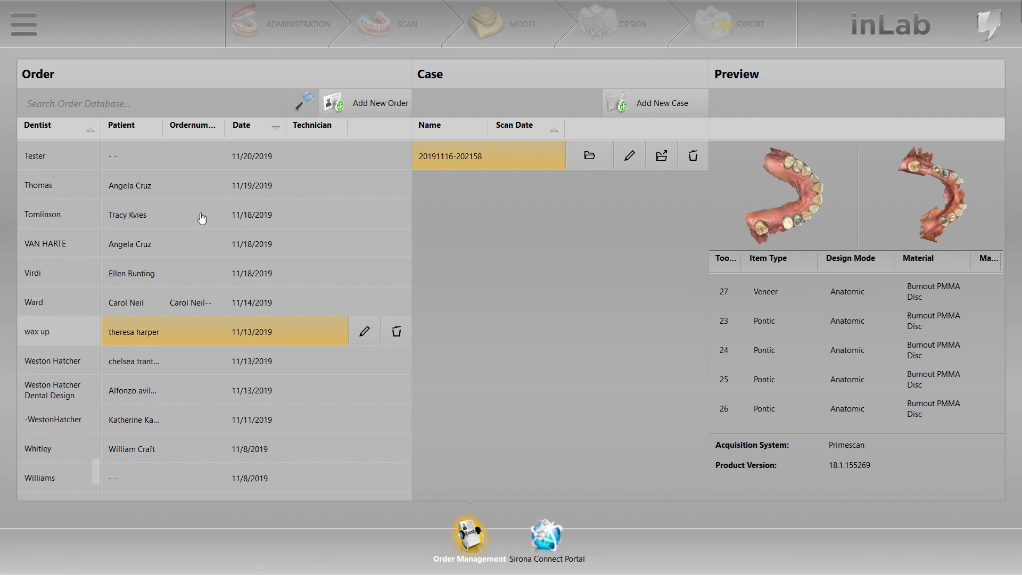
click(352, 96)
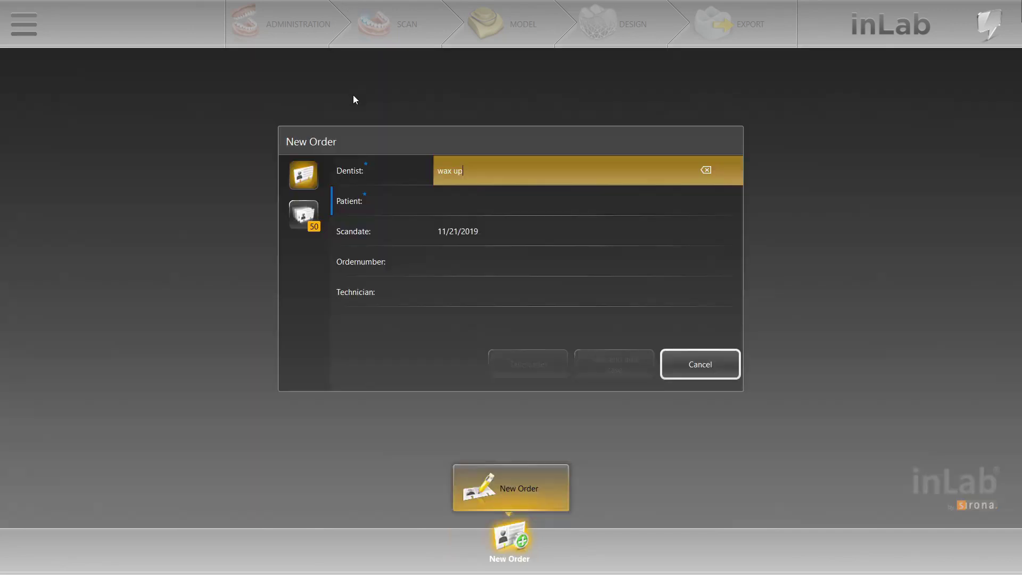
click(456, 201)
text(test)
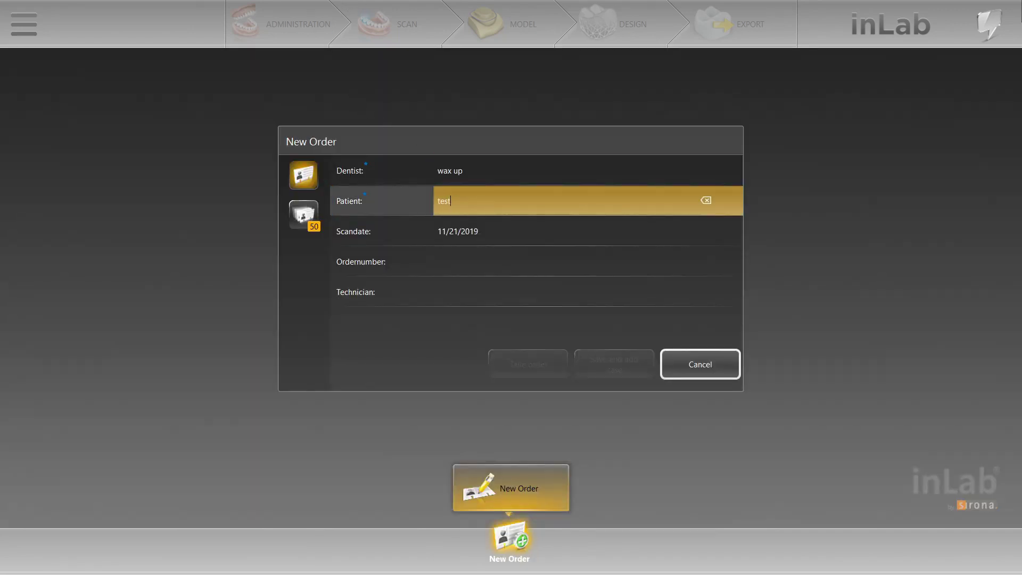
text( 4)
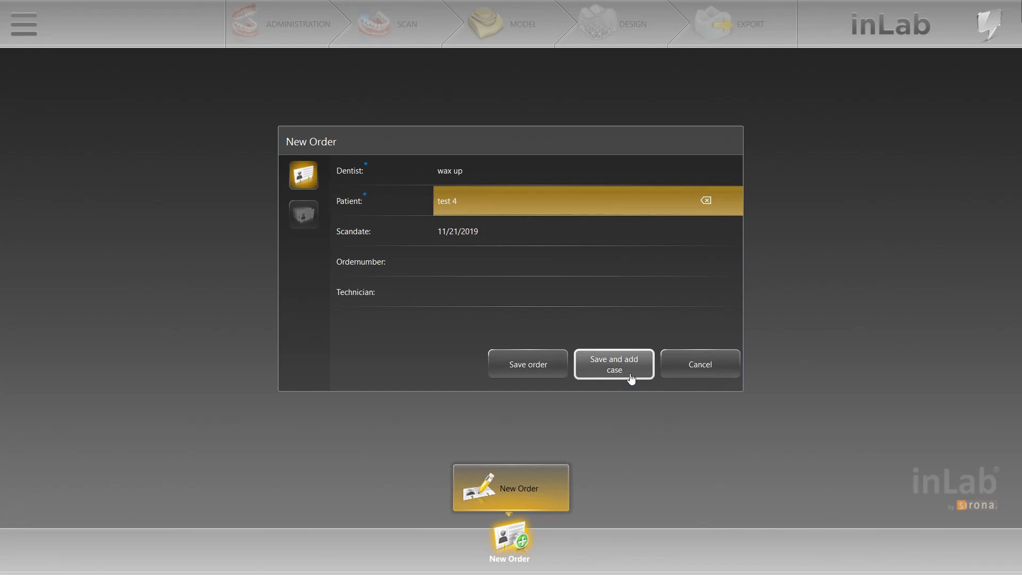
click(631, 377)
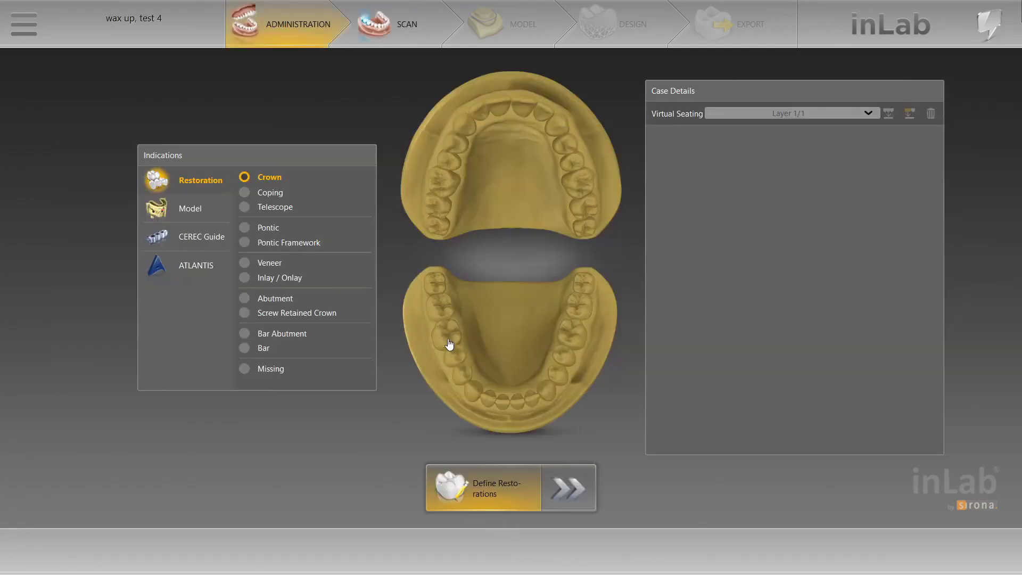
Step: Go to the Scan phase, dismiss the camera message and import "test final" from the Desktop into the Lower Jaw catalogue
click(369, 37)
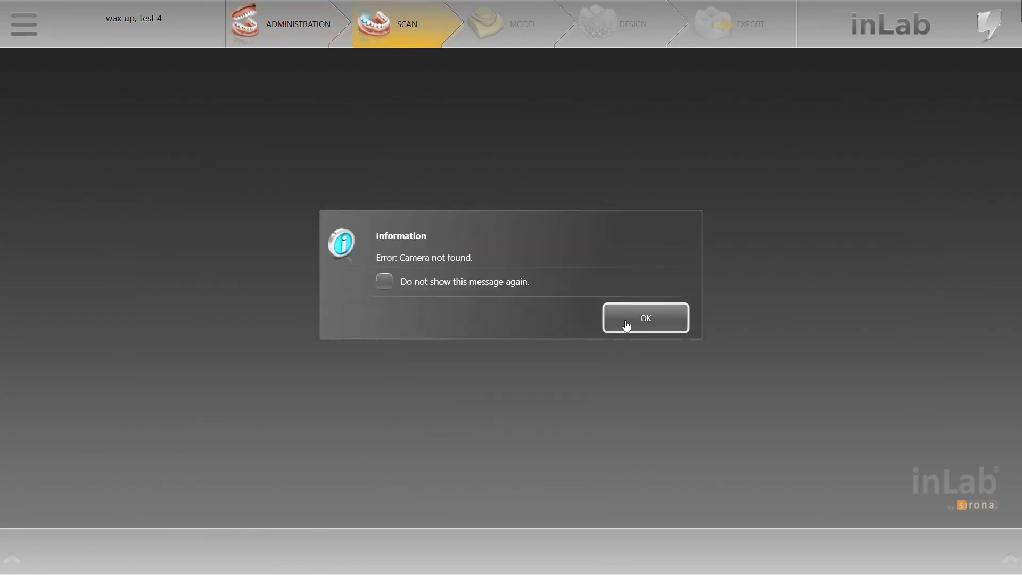
click(626, 324)
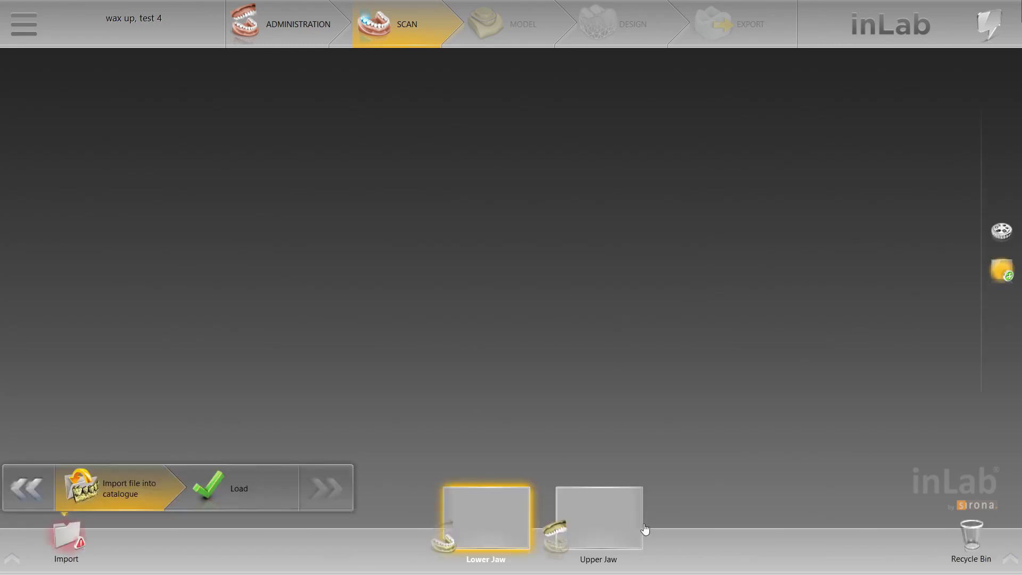
click(267, 477)
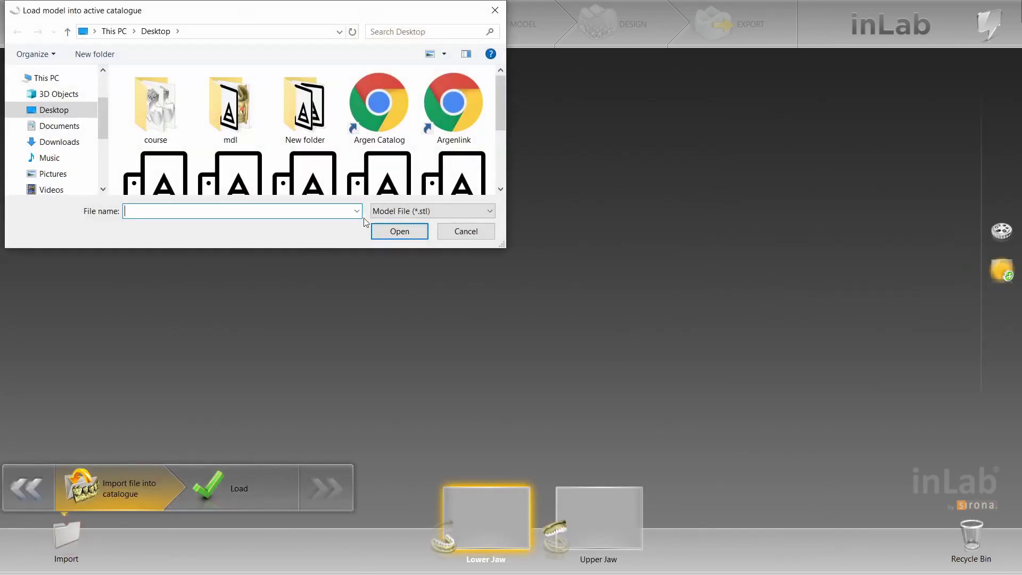
scroll(368, 156, down, 1)
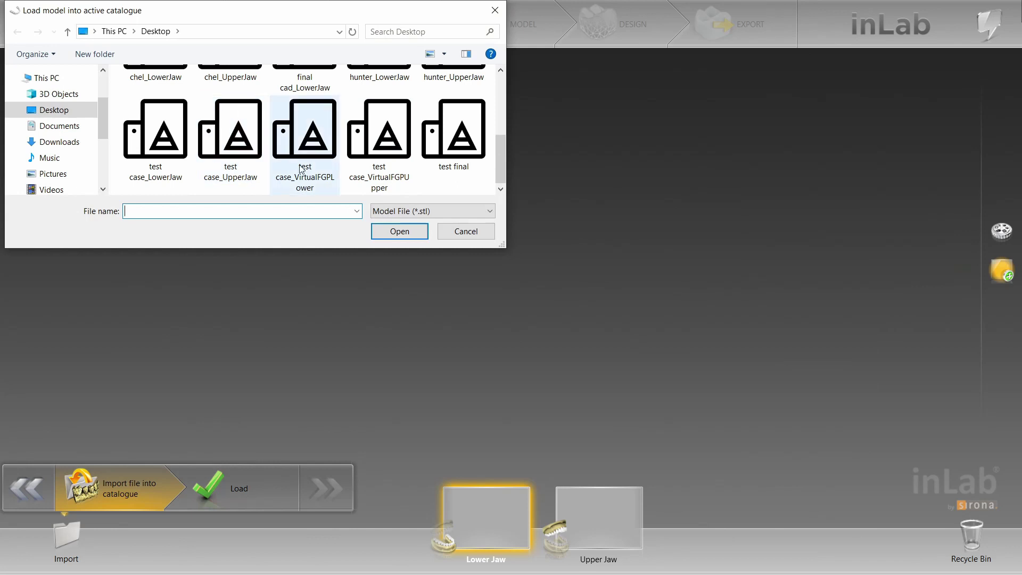
click(464, 164)
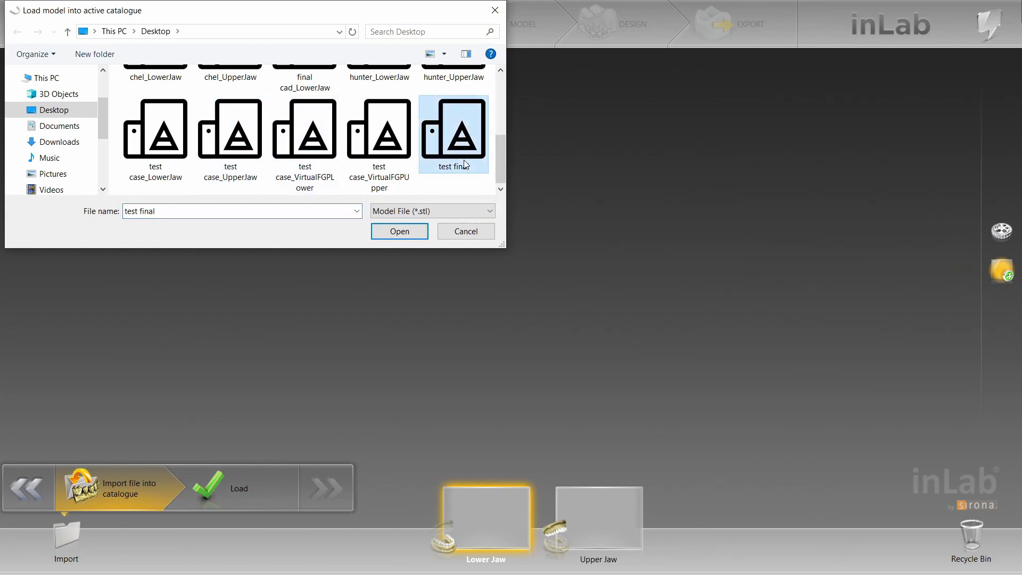
click(399, 230)
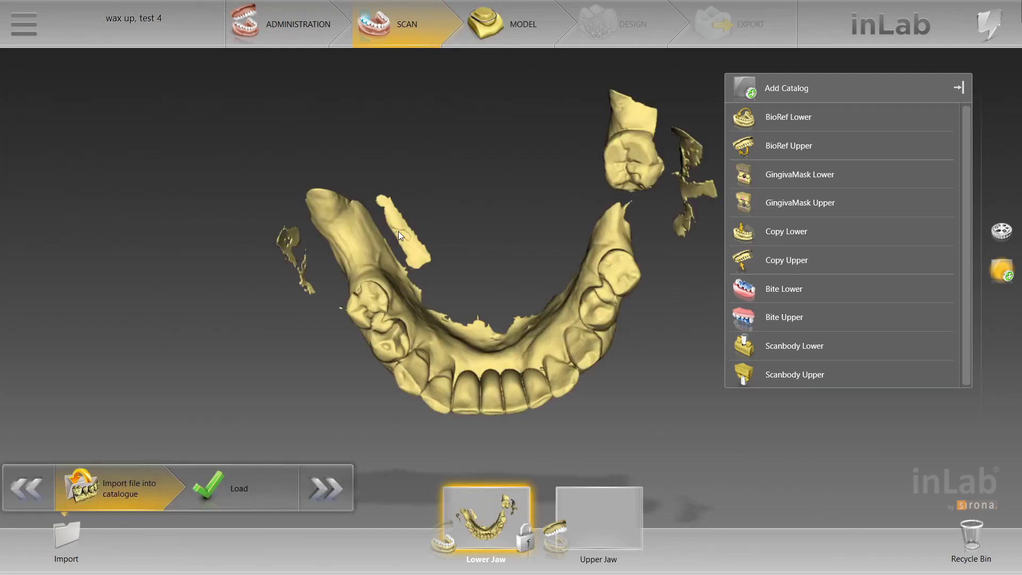
drag(489, 320, 231, 107)
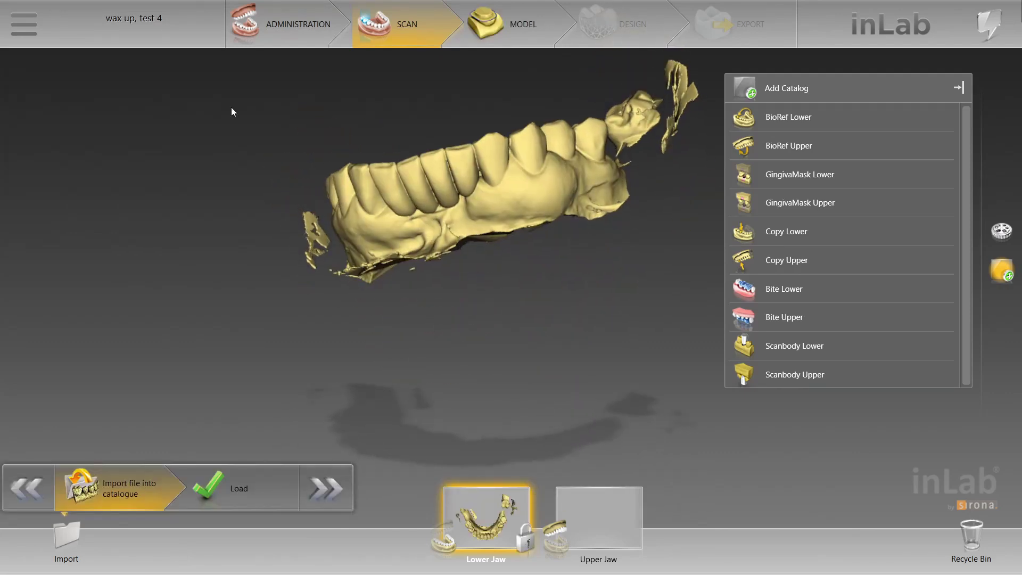
click(23, 24)
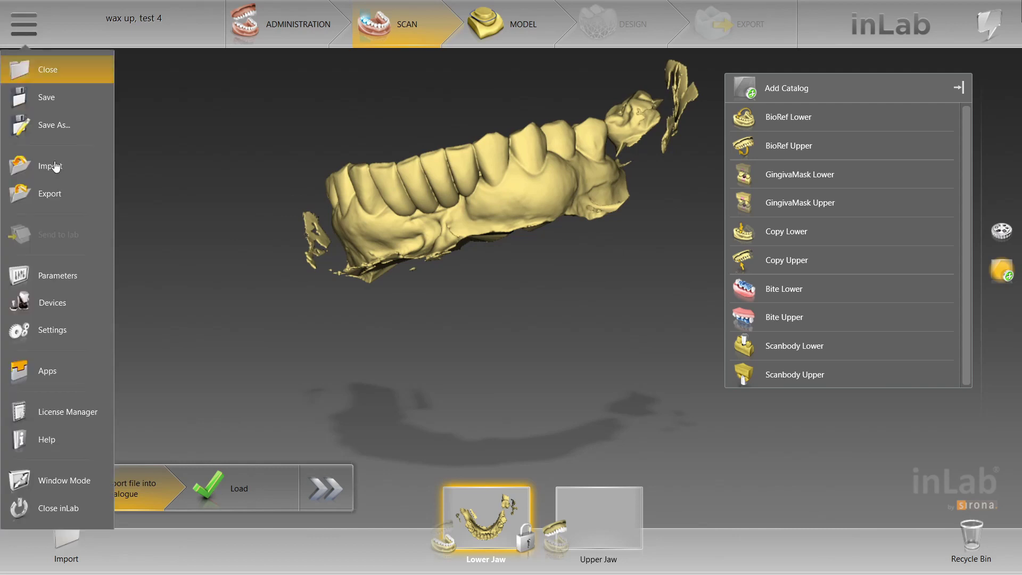
click(66, 370)
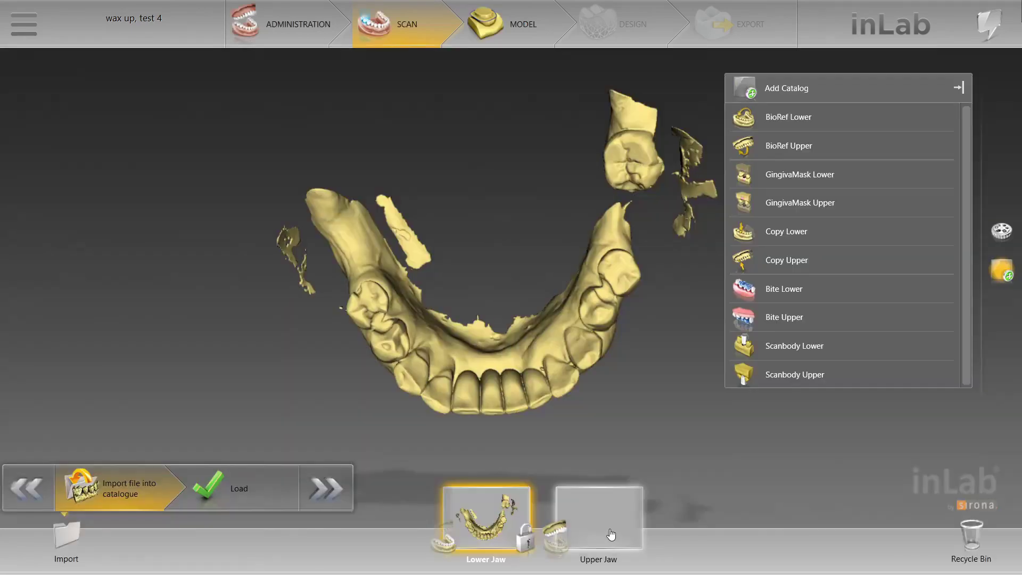
Step: Import the "test case_UpperJaw" model from the Desktop into the Upper Jaw catalogue
click(258, 490)
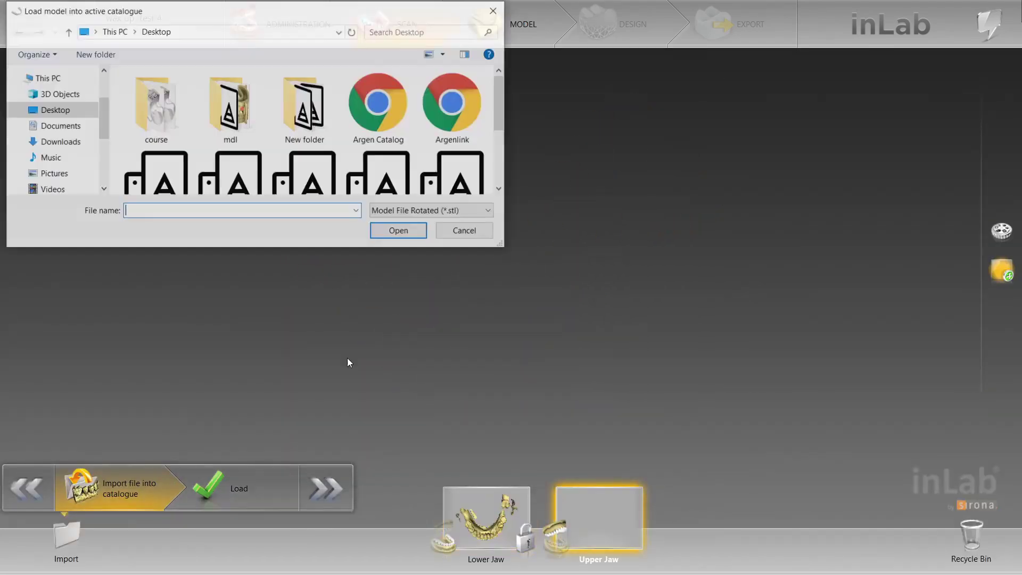
click(238, 173)
click(391, 240)
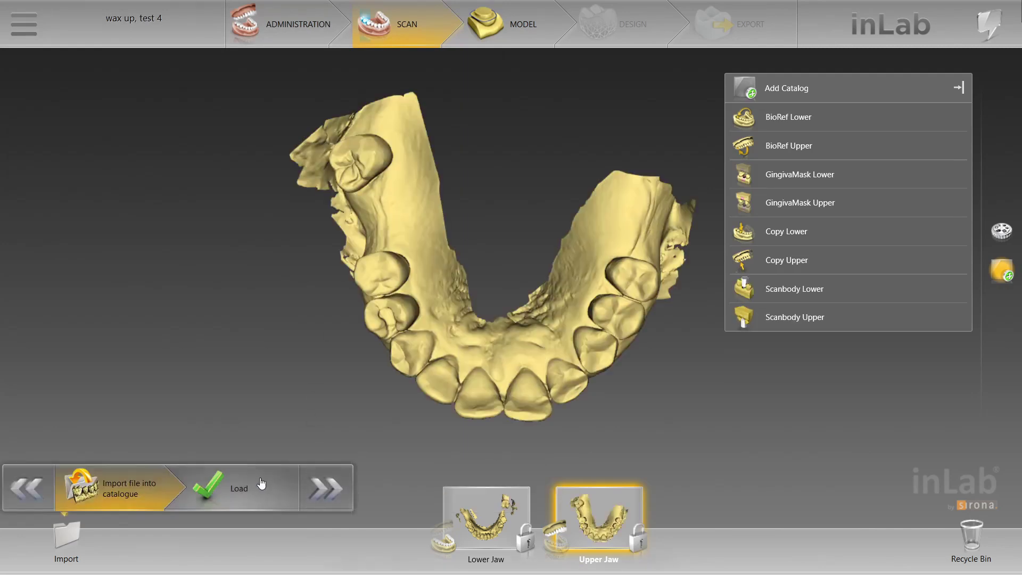
Step: Cancel importing a further model file and advance the case to the Model phase
click(241, 494)
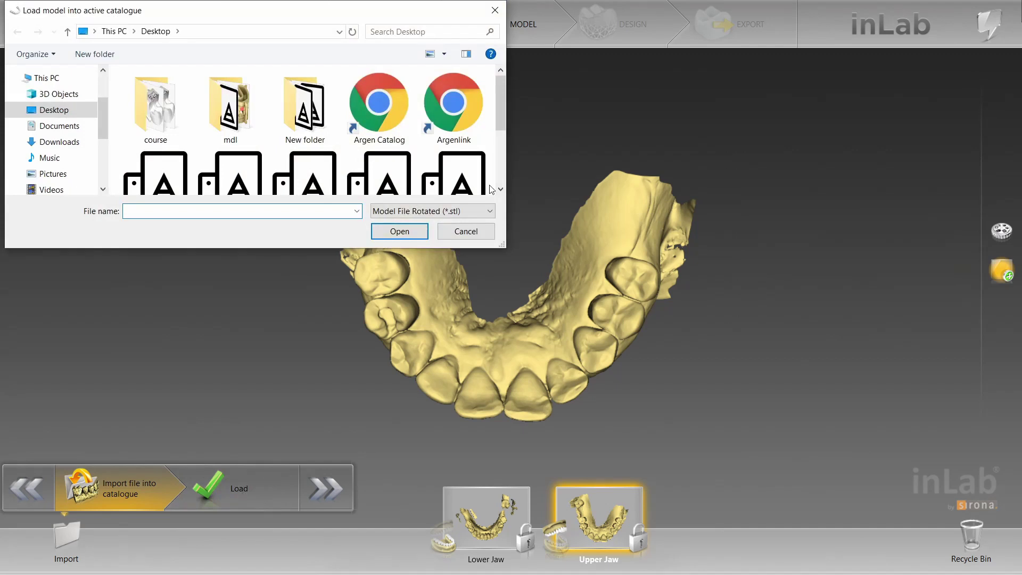
click(462, 229)
click(320, 487)
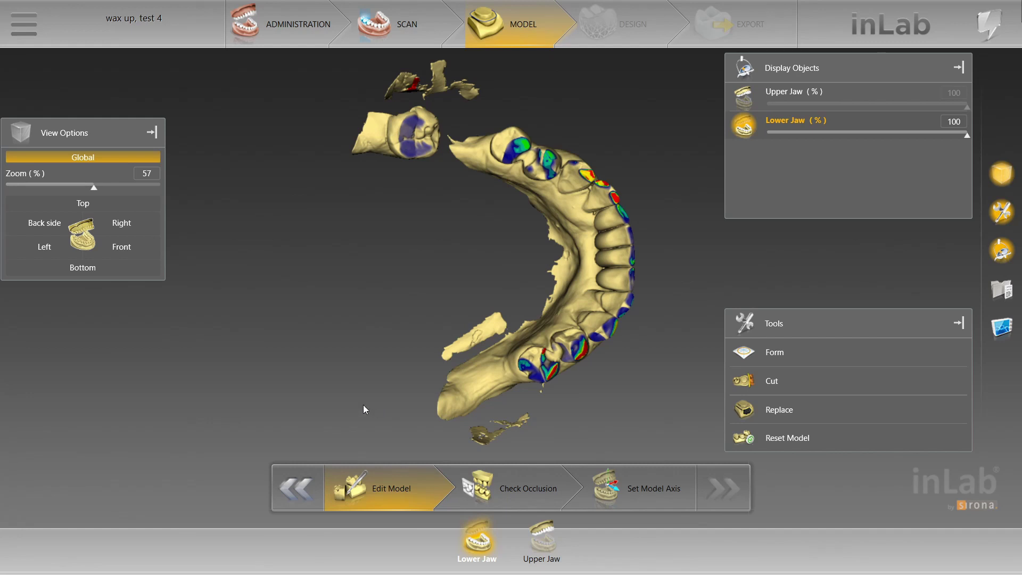
Step: Examine the lower jaw with the seated bridge and its occlusal contacts from several angles
drag(390, 376, 324, 359)
drag(408, 360, 390, 314)
middle_drag(389, 314, 416, 378)
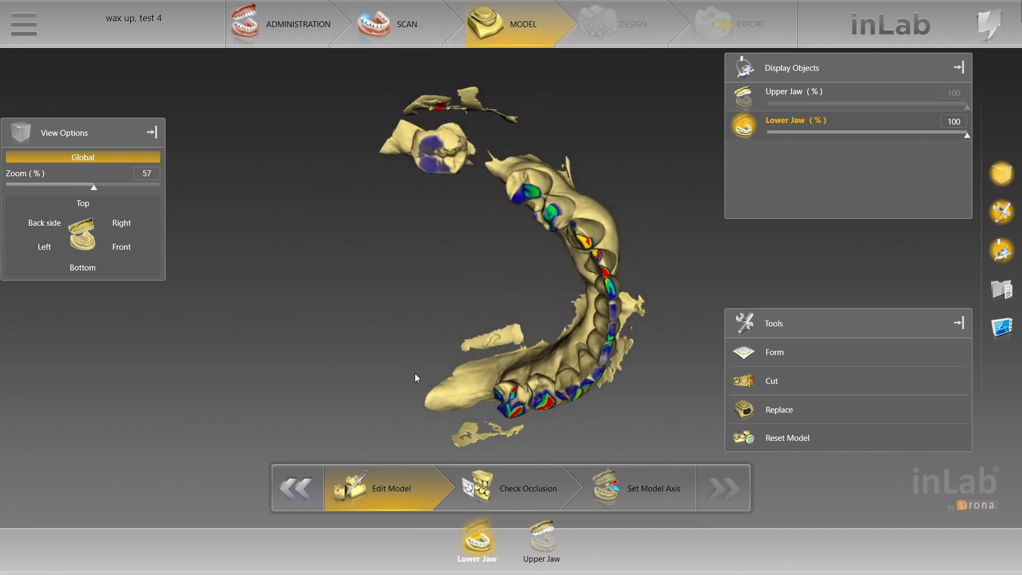
drag(457, 350, 453, 186)
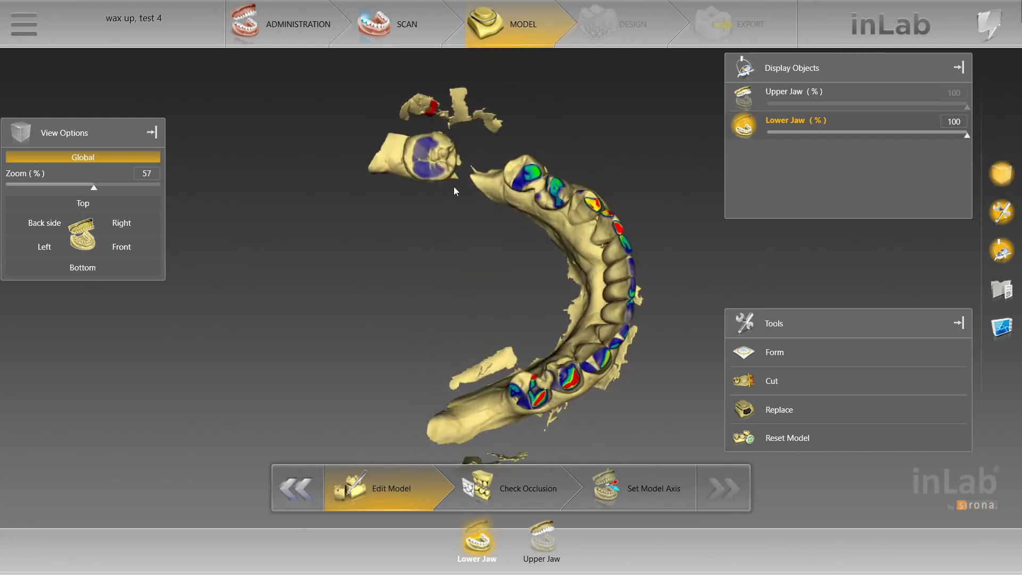
drag(509, 170, 499, 230)
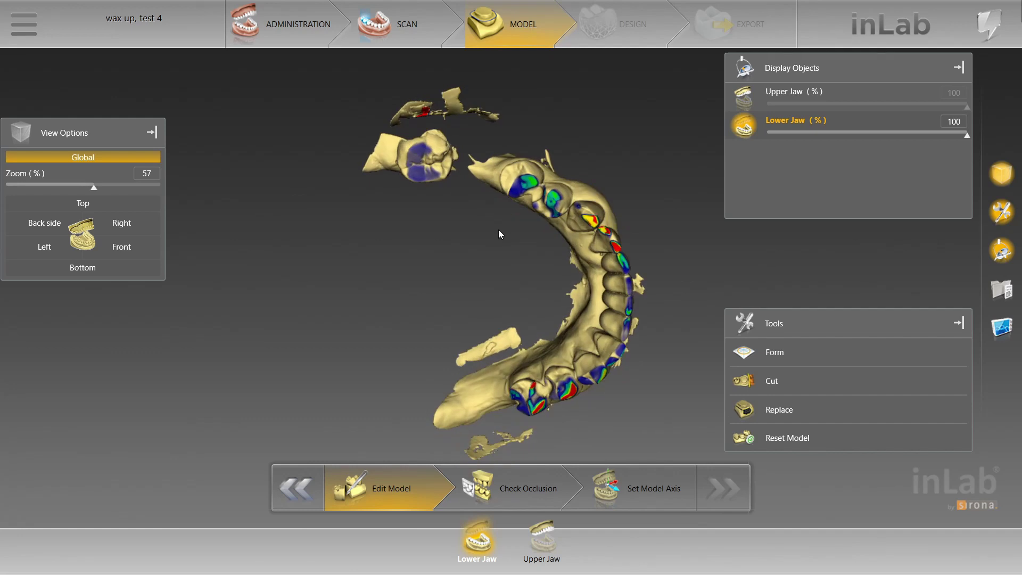
drag(519, 319, 486, 219)
Step: Launch the inLab Model app for the current case
click(24, 24)
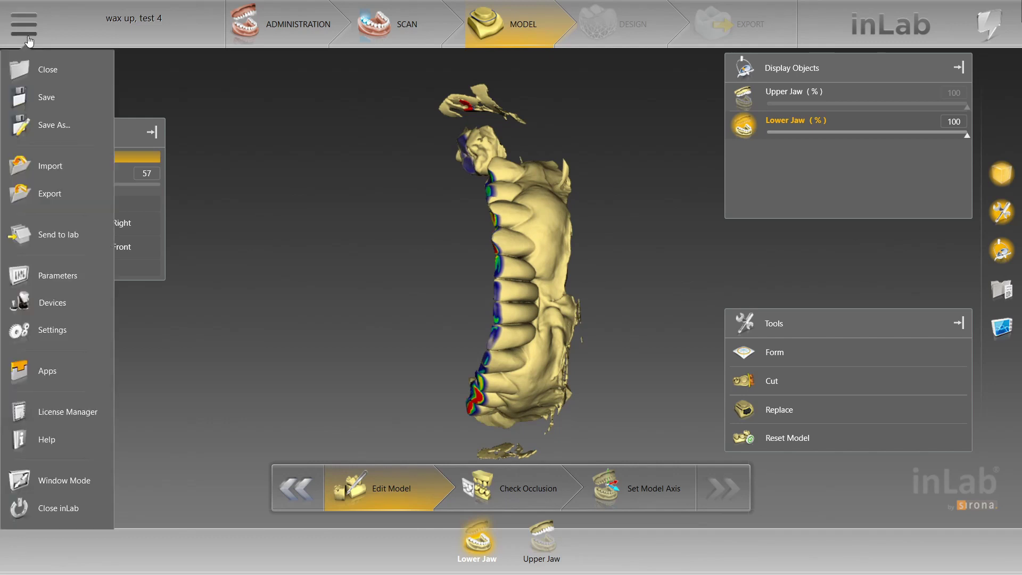
click(42, 377)
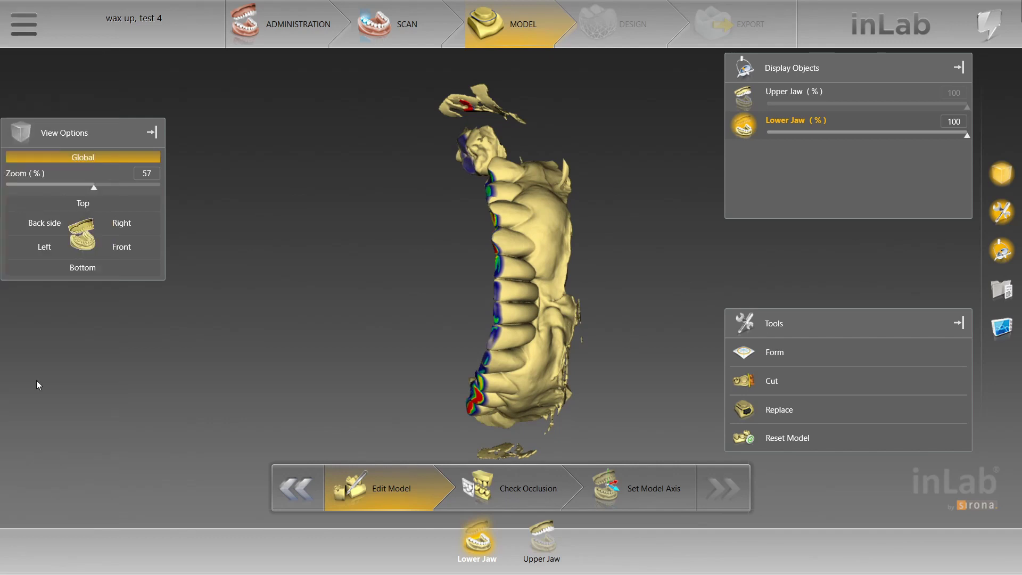
click(505, 245)
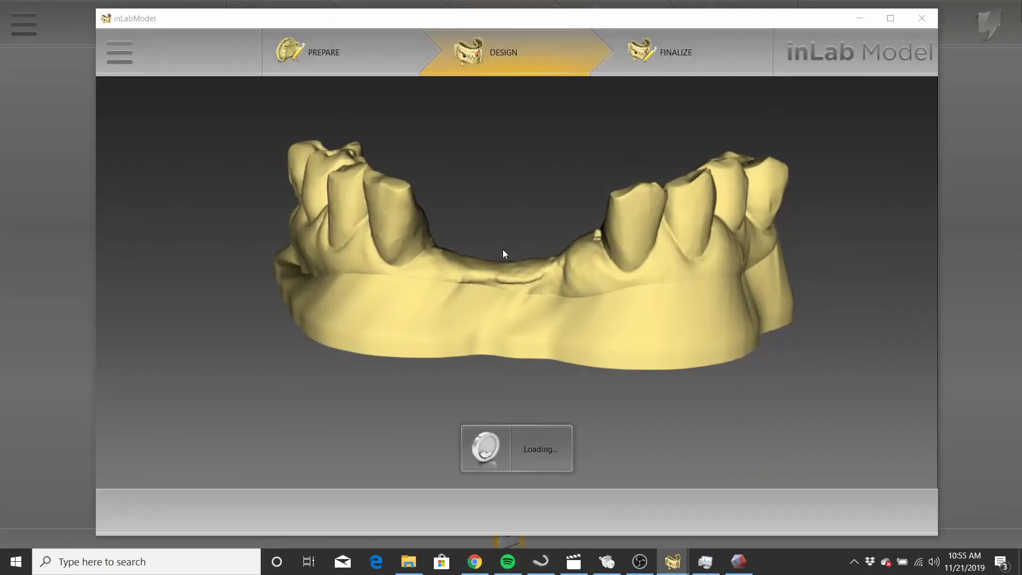
click(558, 303)
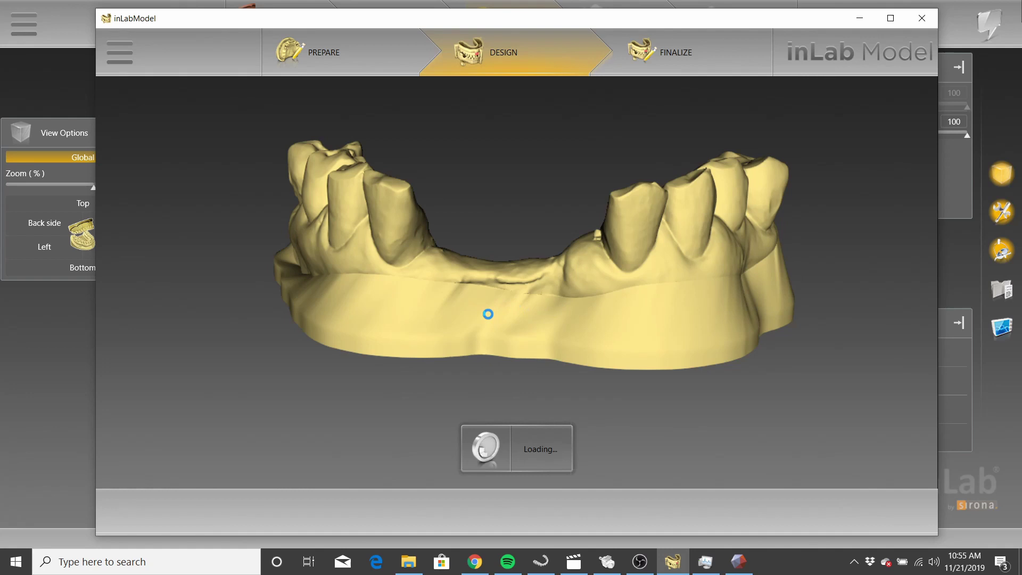
Step: Outline the front section of the lower jaw with a closed Clean Model line around the anterior teeth and proceed to the Design phase
right_drag(524, 318, 274, 330)
scroll(266, 308, up, 5)
click(298, 266)
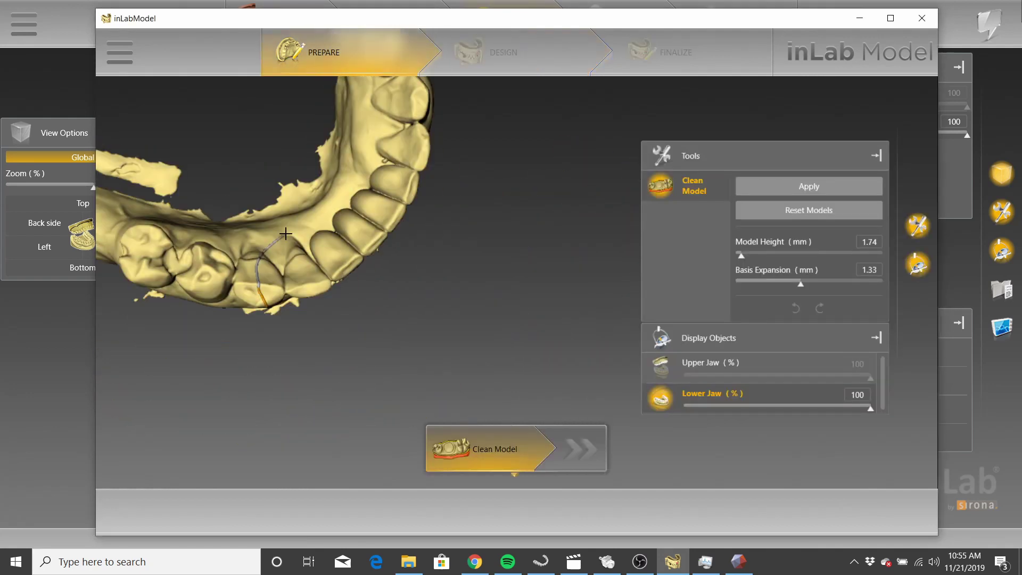
click(346, 240)
click(383, 213)
click(410, 184)
click(441, 213)
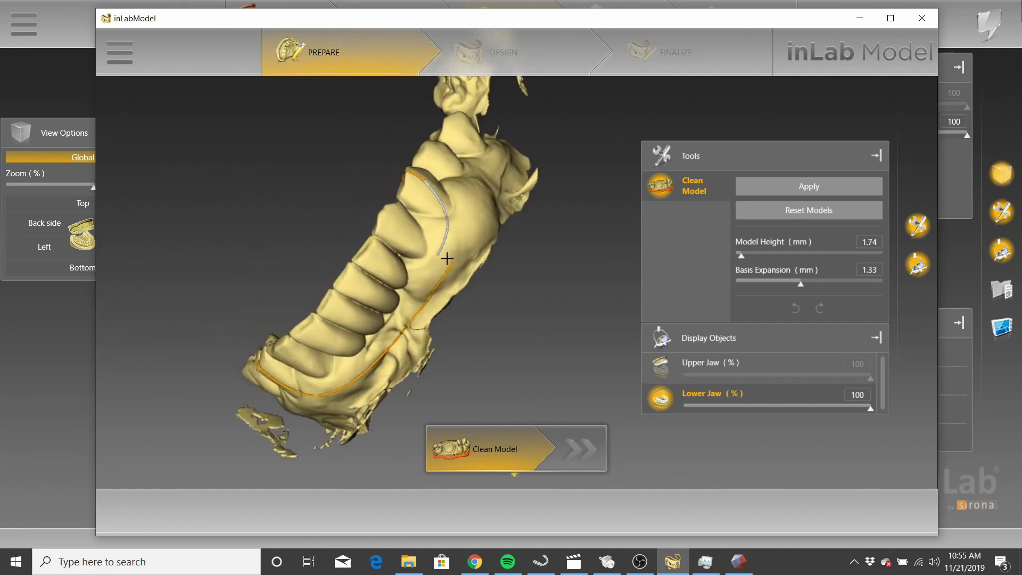
click(460, 241)
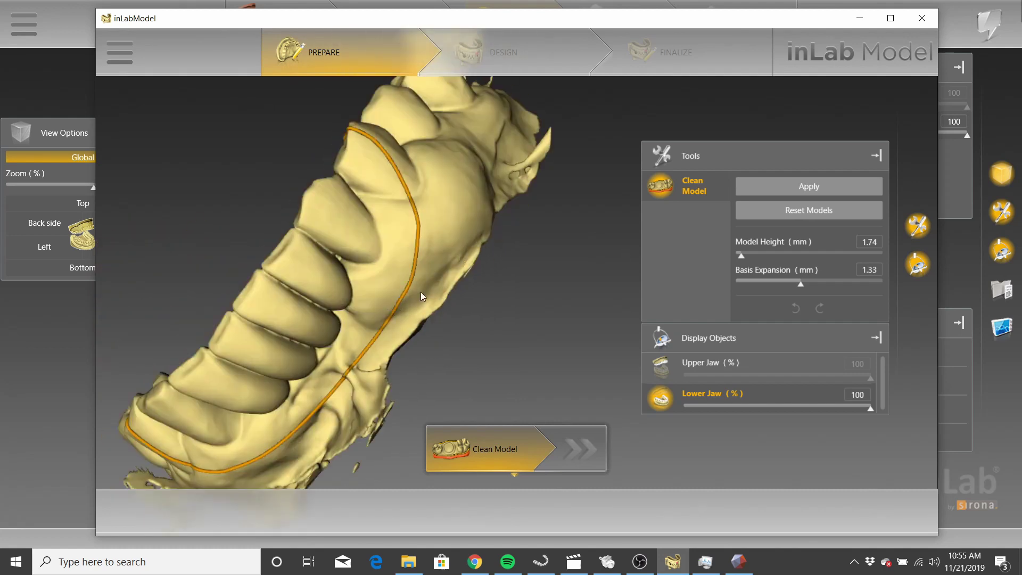
click(420, 292)
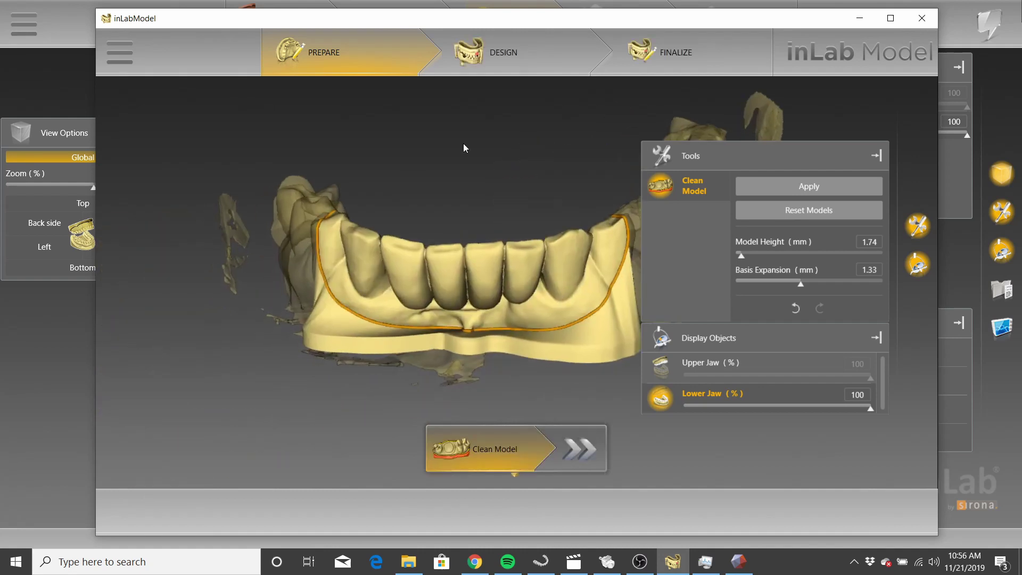
click(480, 49)
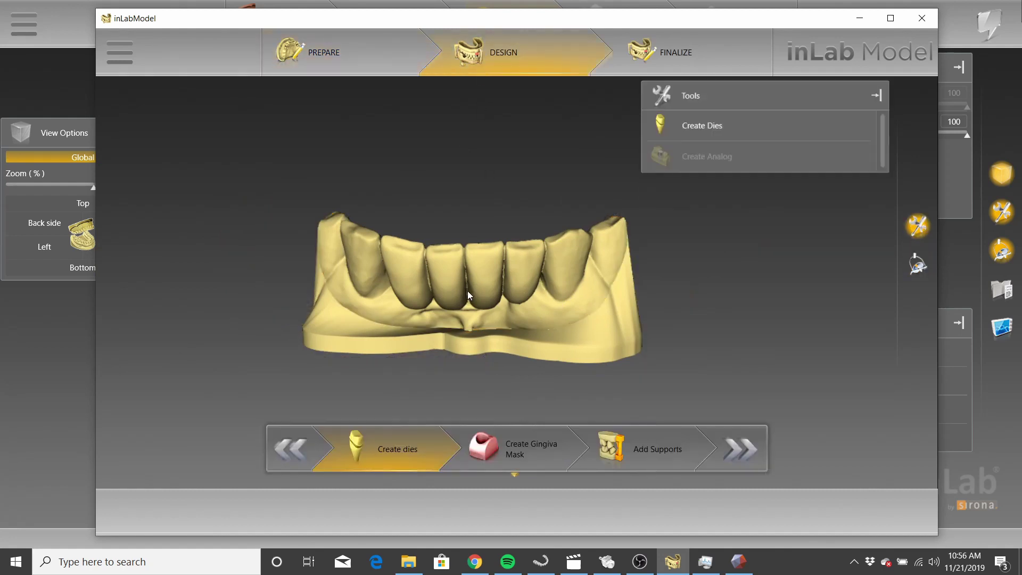
Step: Examine the trimmed lower jaw model with its base from the front, the underside and the biting edges
right_drag(467, 291, 487, 199)
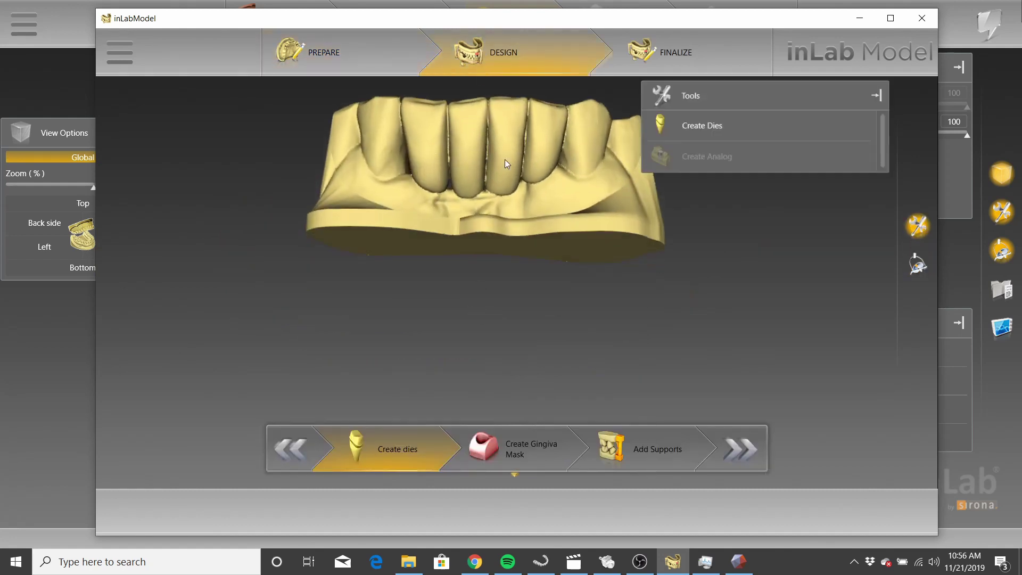
right_drag(621, 157, 465, 234)
right_drag(226, 314, 292, 403)
scroll(373, 250, down, 3)
right_drag(386, 260, 439, 307)
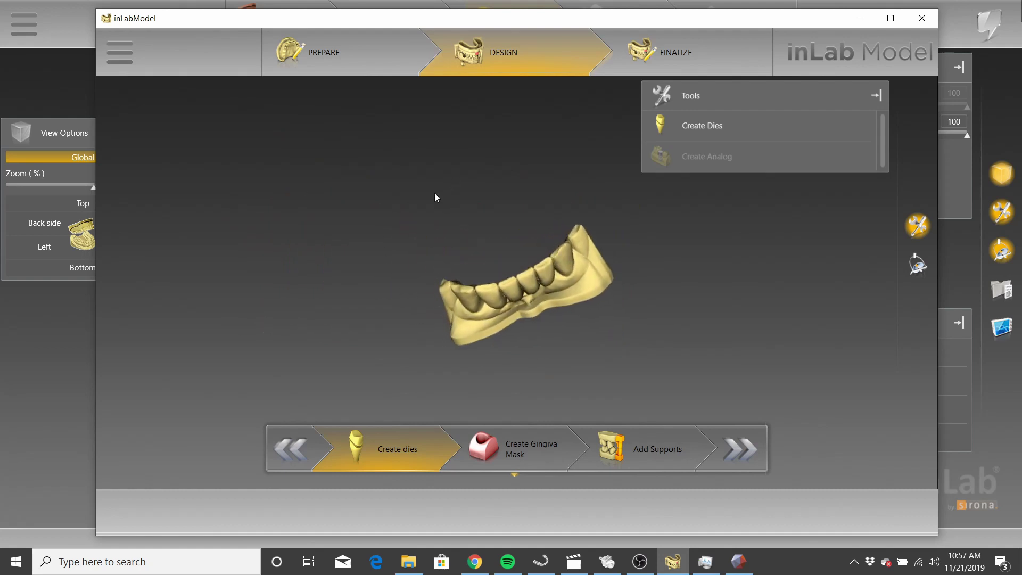
scroll(423, 205, up, 5)
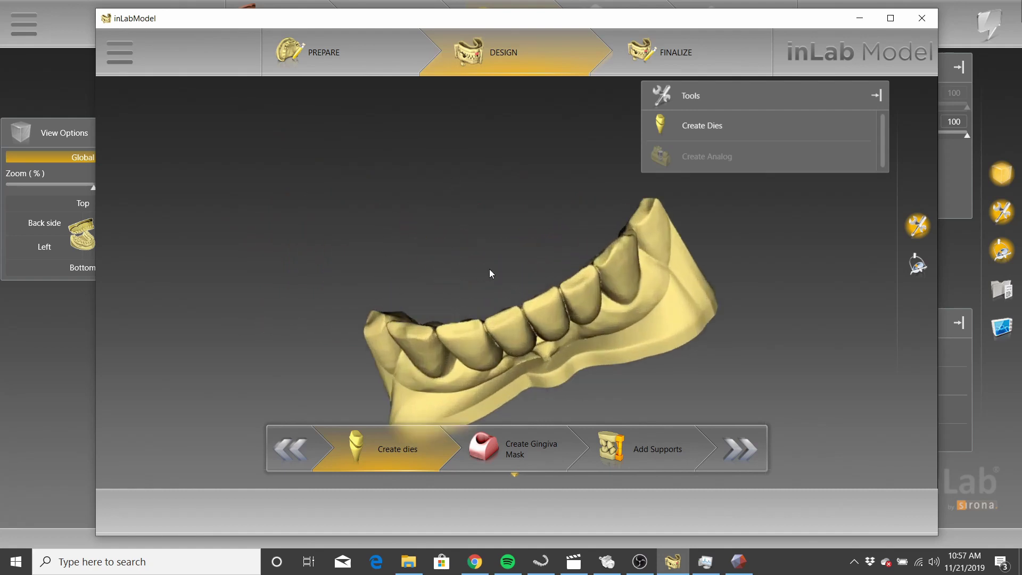
right_drag(497, 207, 524, 162)
scroll(548, 168, up, 3)
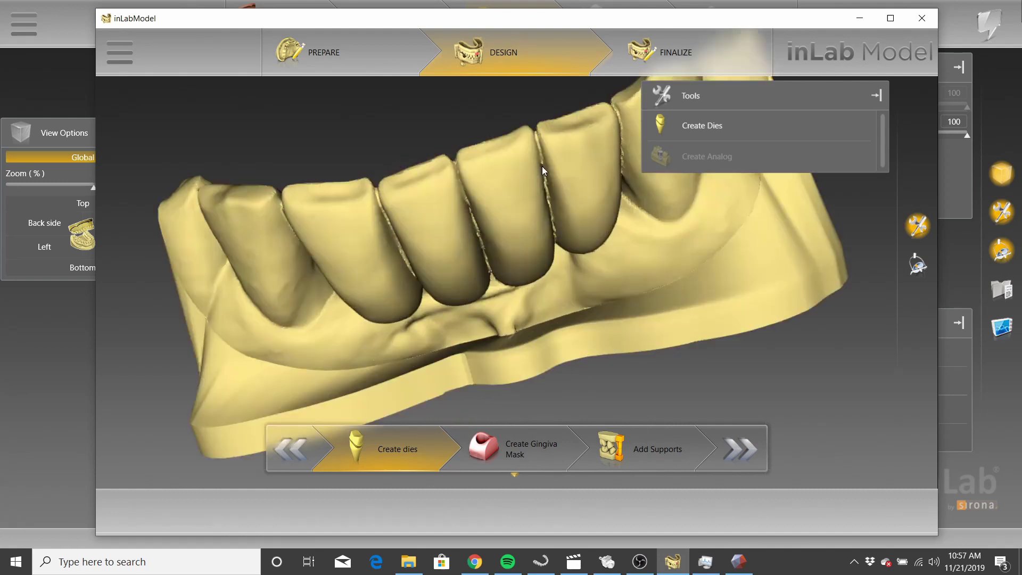
scroll(560, 200, down, 5)
right_drag(555, 199, 473, 178)
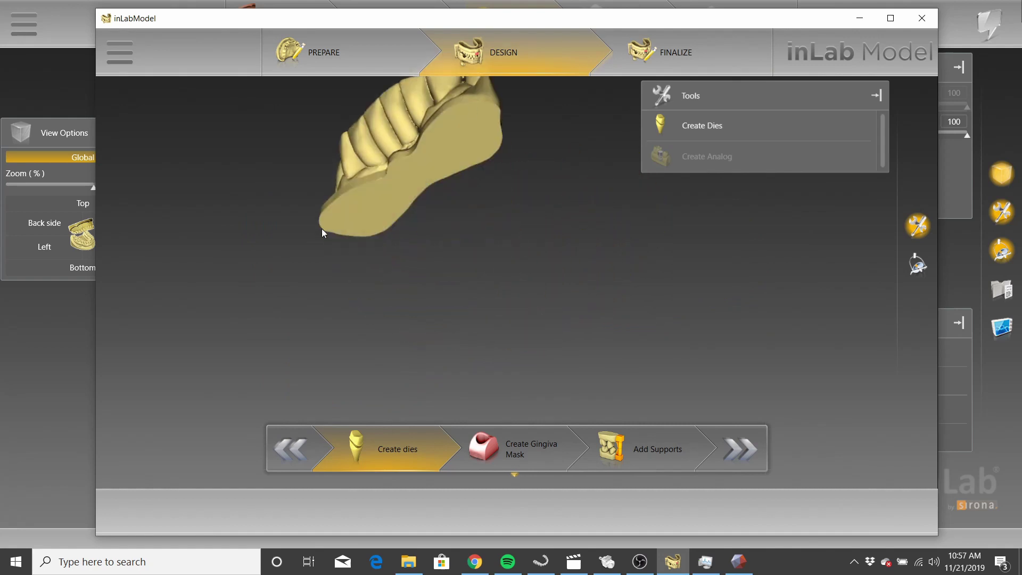
right_drag(391, 284, 542, 258)
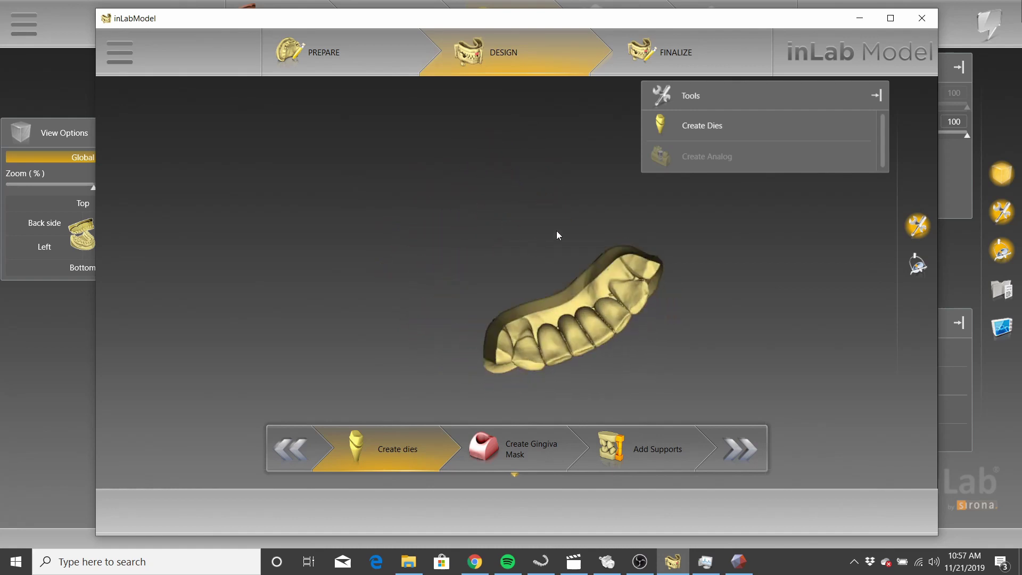